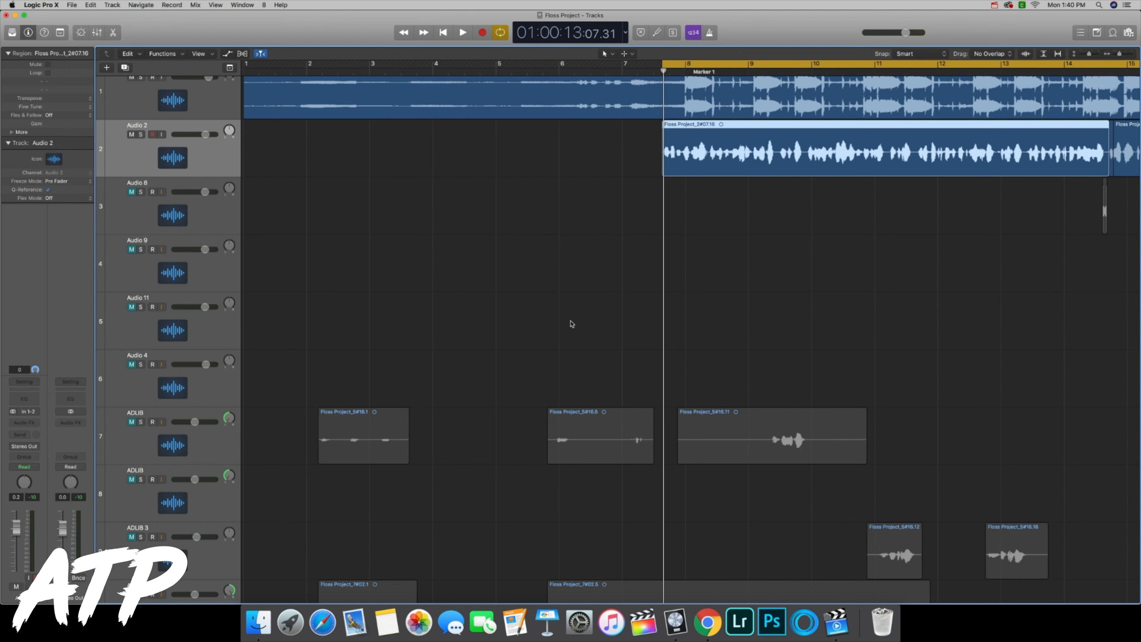
# - Listen to the unprocessed Audio 2 vocal and insert a Channel EQ on its channel strip
pyautogui.press('space')
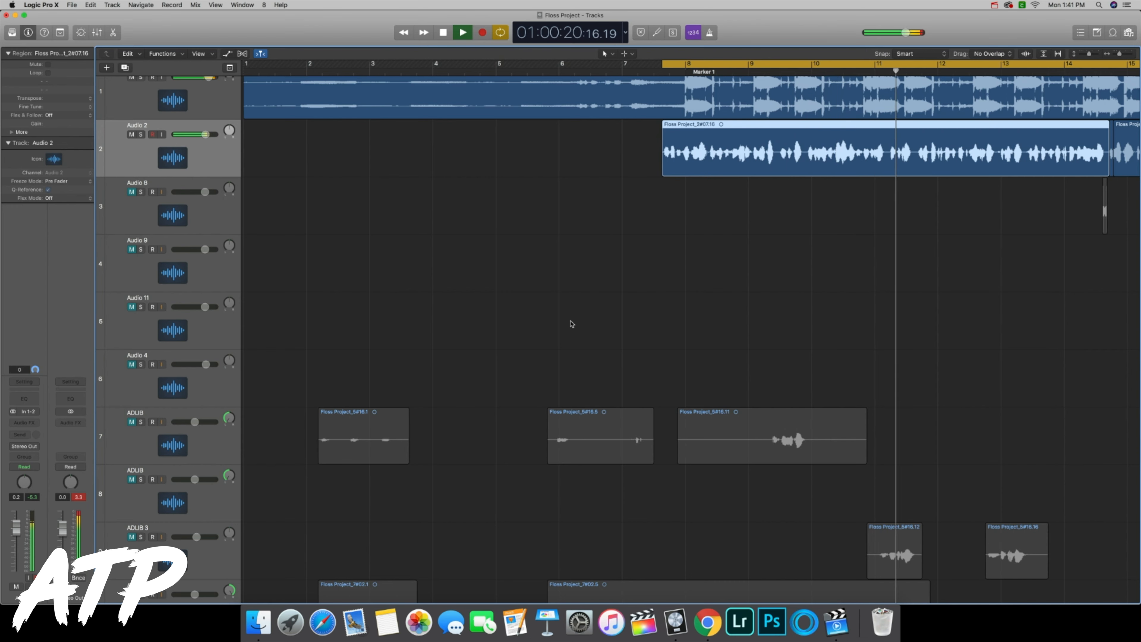
pyautogui.press('space')
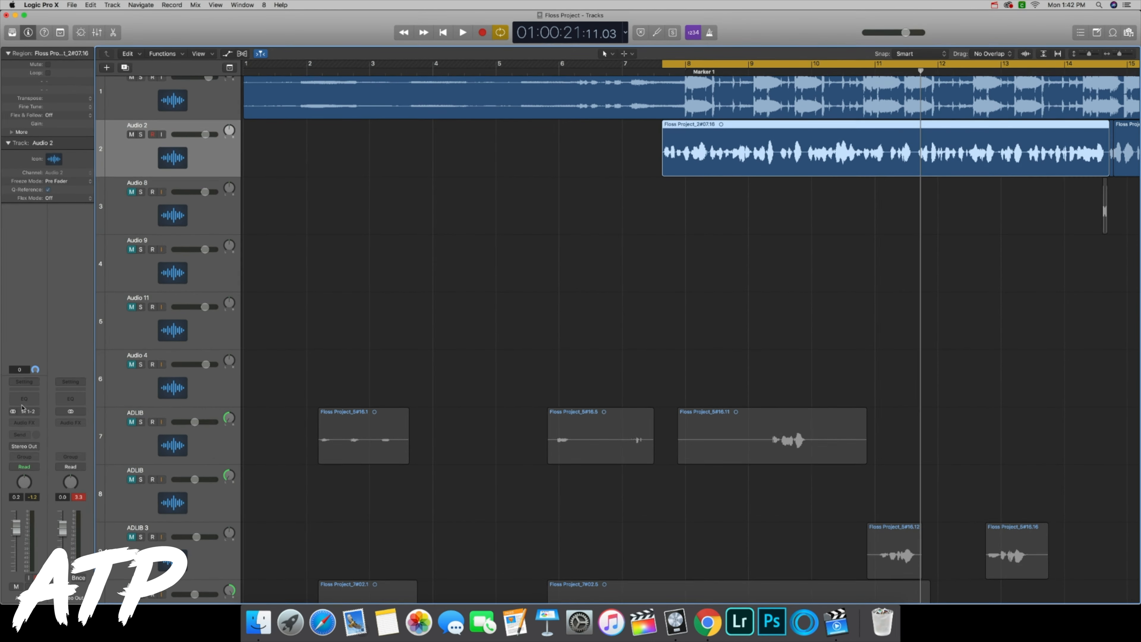
pyautogui.click(25, 422)
pyautogui.moveTo(31, 510)
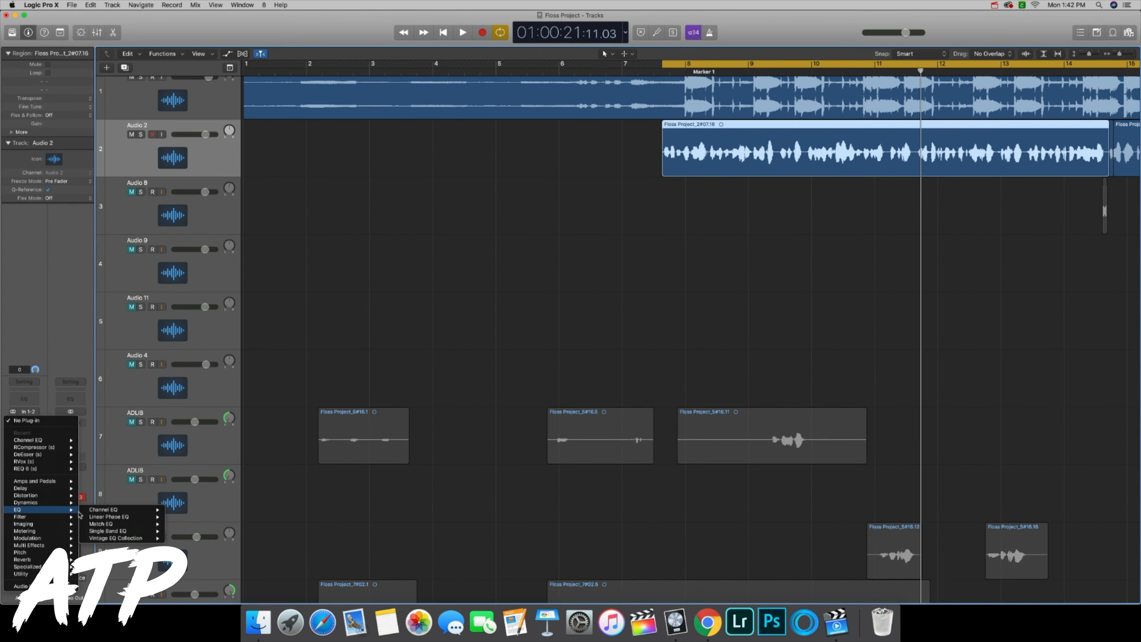
pyautogui.click(92, 512)
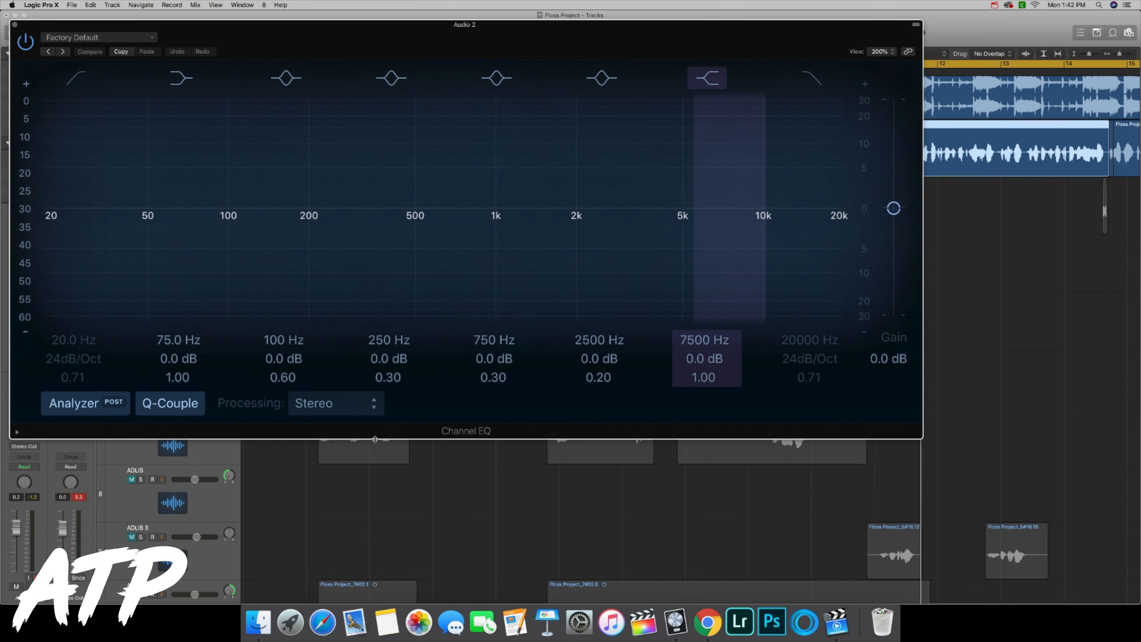
# - Enable the low cut at 90 Hz, 48dB/Oct and Q 0.60, and set the 250 Hz band to 255 Hz, -1.0 dB and Q 7.80
pyautogui.press('space')
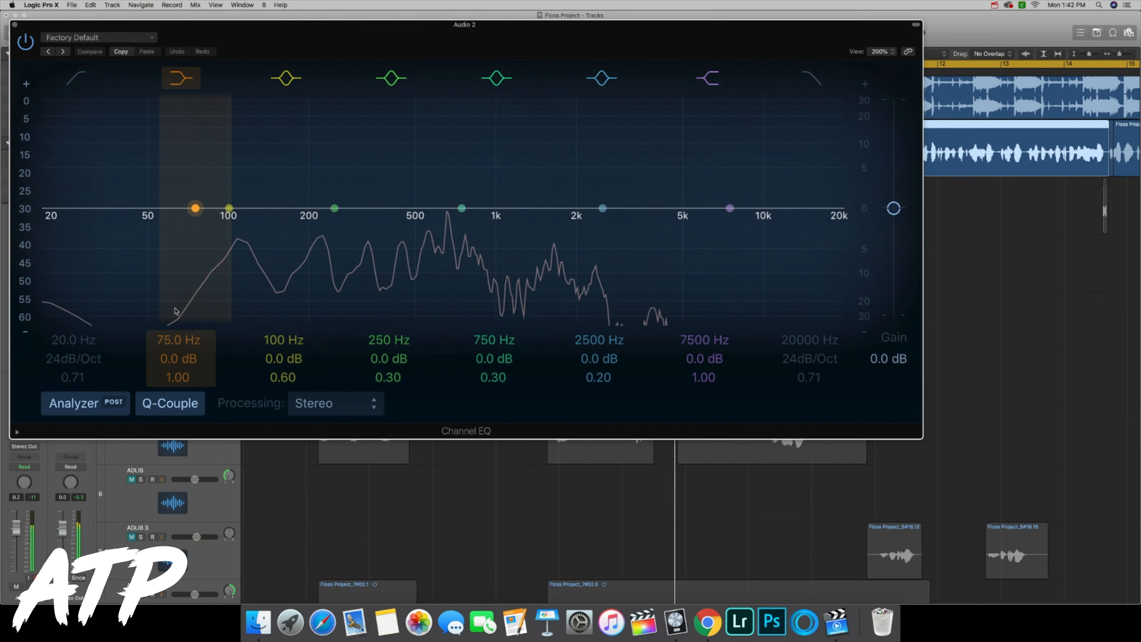
pyautogui.click(76, 78)
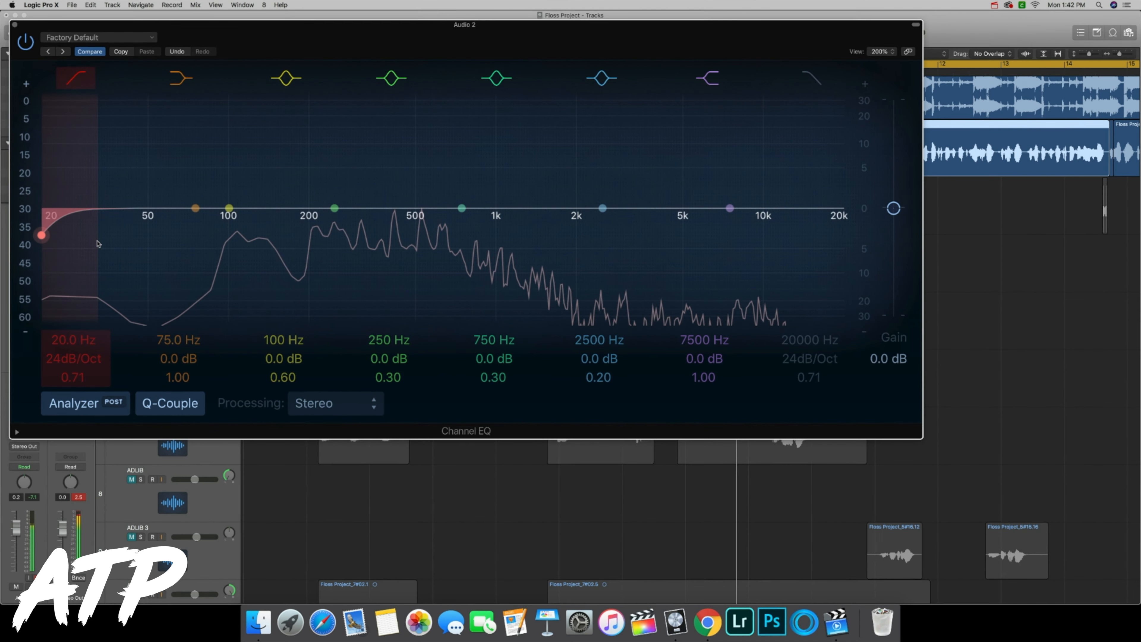
pyautogui.moveTo(42, 235); pyautogui.dragTo(219, 240)
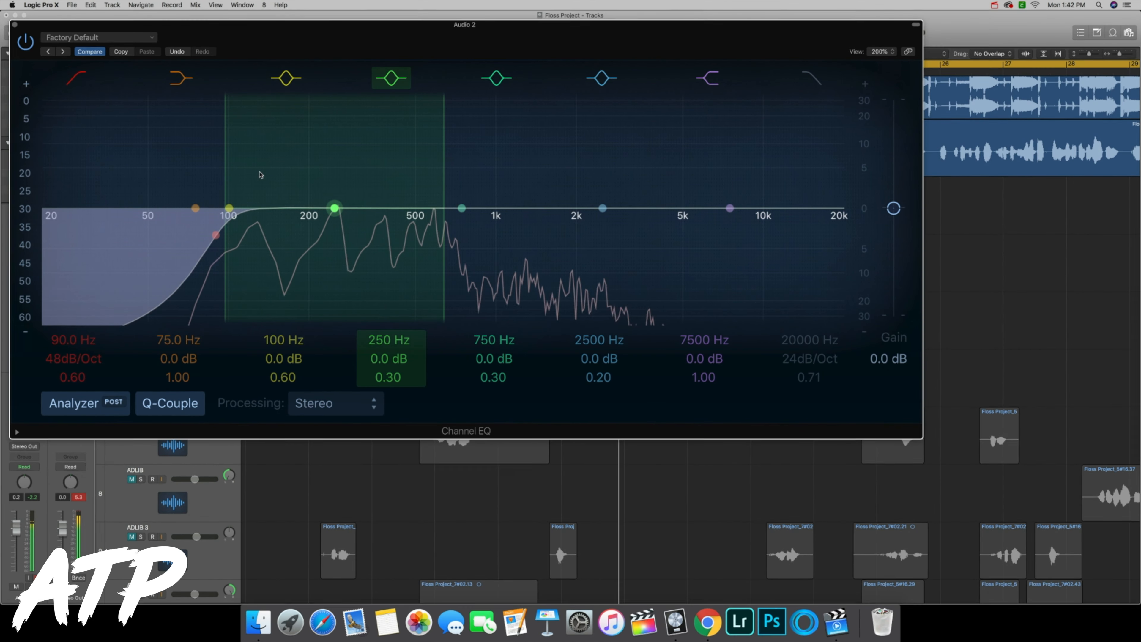
pyautogui.moveTo(322, 211); pyautogui.dragTo(335, 90)
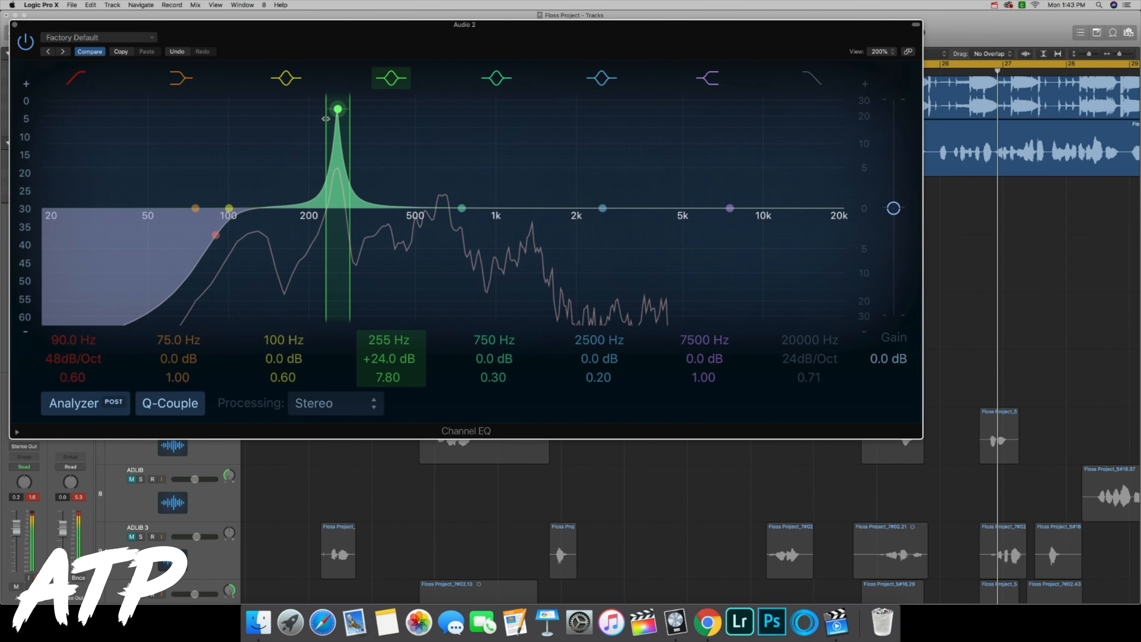
pyautogui.moveTo(327, 118); pyautogui.dragTo(437, 114)
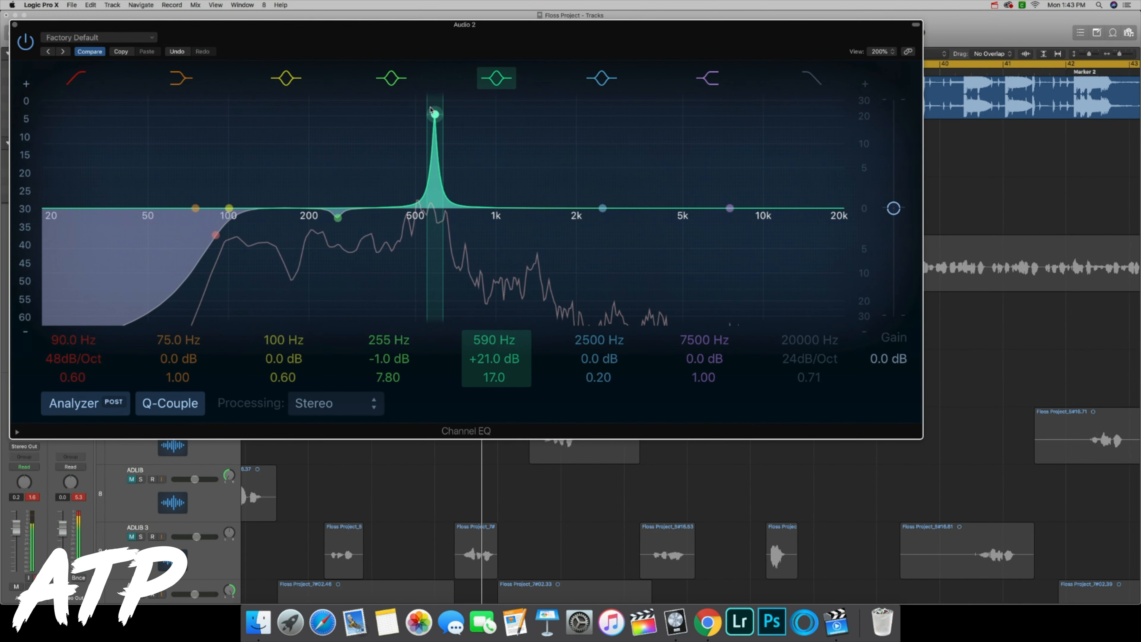
# - Sweep the 750 Hz band with a narrow boost during playback, and set it to 610 Hz, -1.0 dB and Q 5.30
pyautogui.moveTo(445, 161); pyautogui.dragTo(430, 107)
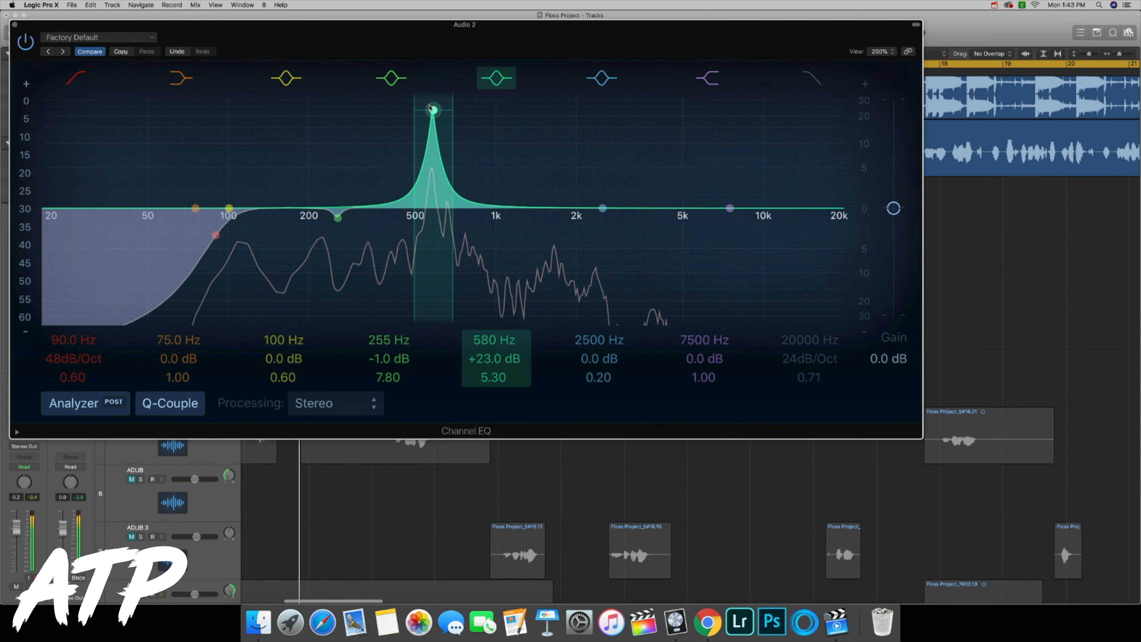
pyautogui.moveTo(431, 109); pyautogui.dragTo(433, 102)
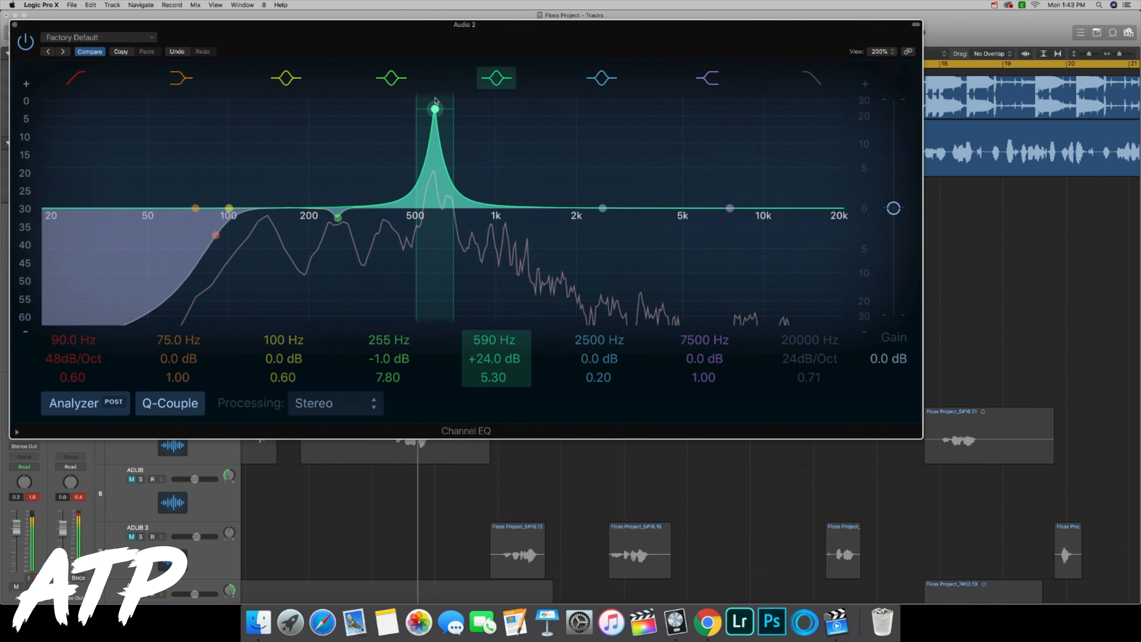
pyautogui.moveTo(433, 103); pyautogui.dragTo(435, 100)
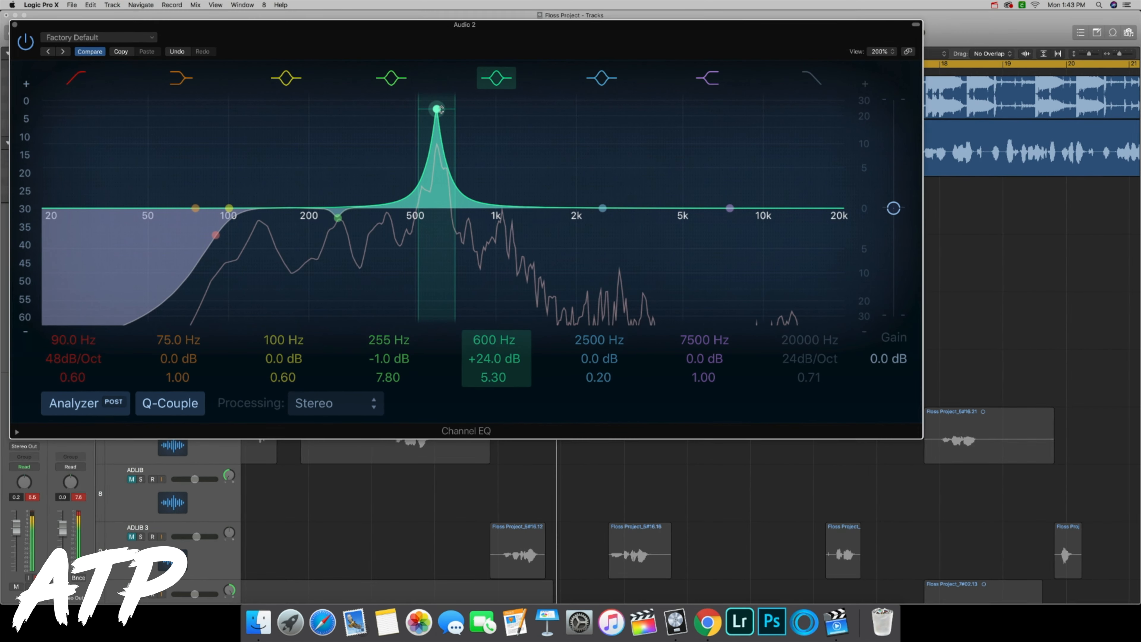
pyautogui.moveTo(439, 111); pyautogui.dragTo(441, 110)
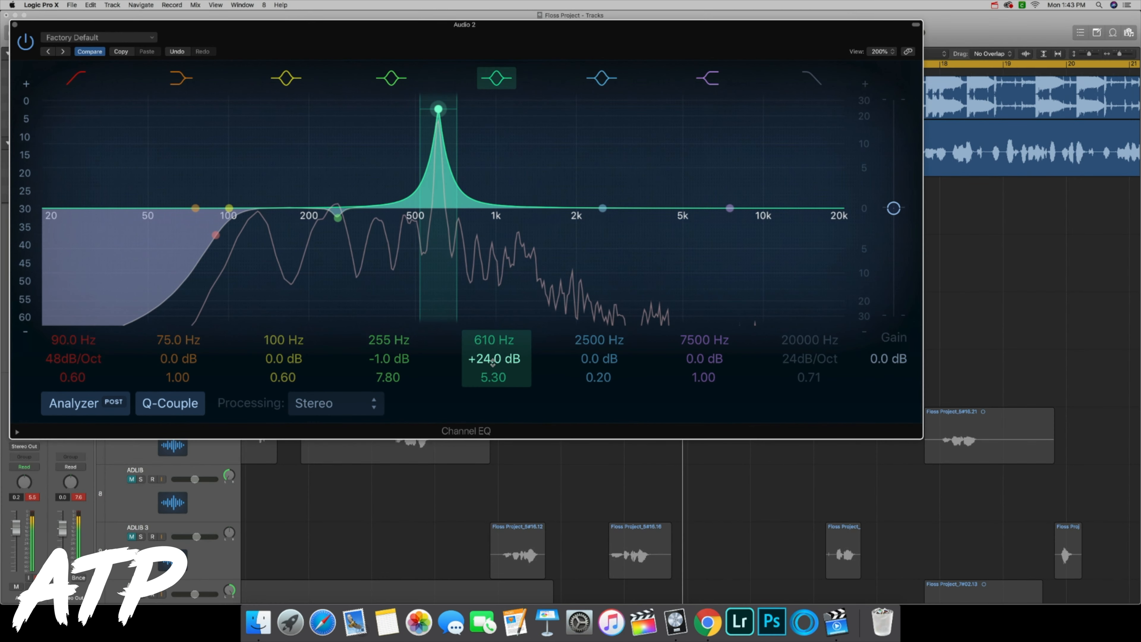
pyautogui.moveTo(493, 362); pyautogui.dragTo(493, 410)
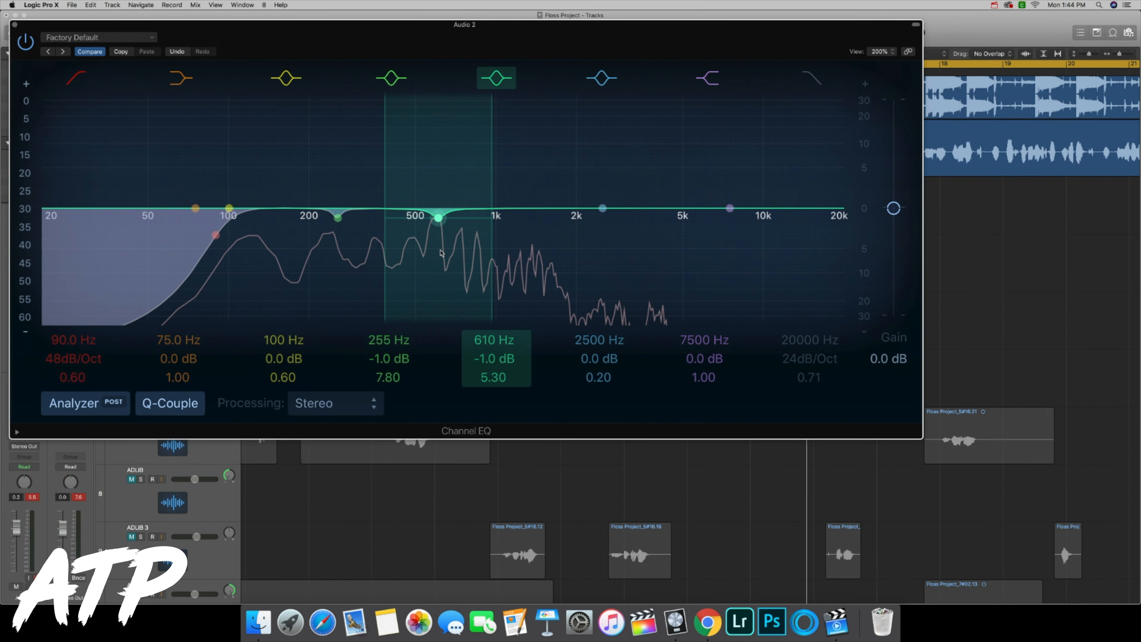
# - Boost the 255 Hz band to +24.0 dB to audition it, and return it to -1.0 dB
pyautogui.moveTo(391, 360); pyautogui.dragTo(390, 310)
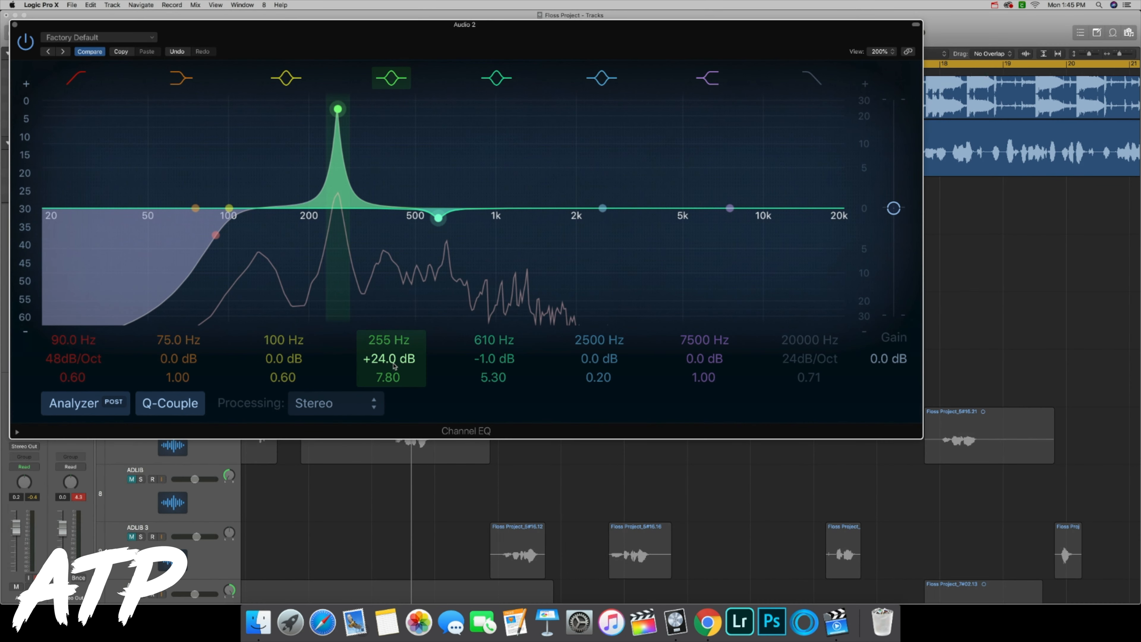
pyautogui.moveTo(391, 362); pyautogui.dragTo(391, 409)
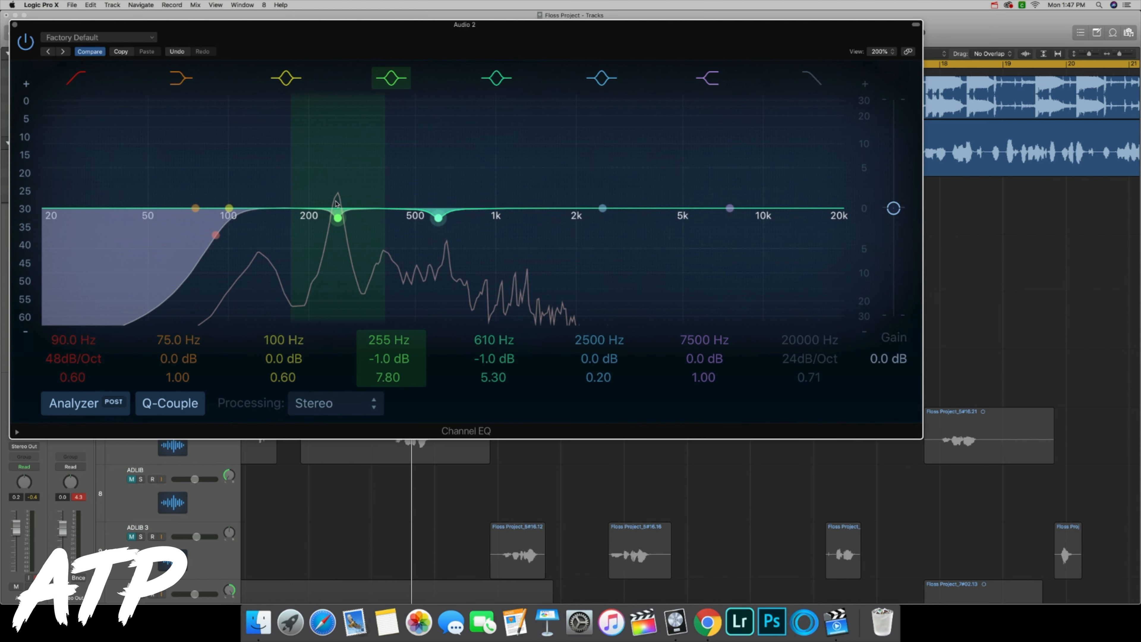
# - Compare the vocal with Channel EQ bypassed and enabled, and close the plug-in window
pyautogui.click(27, 41)
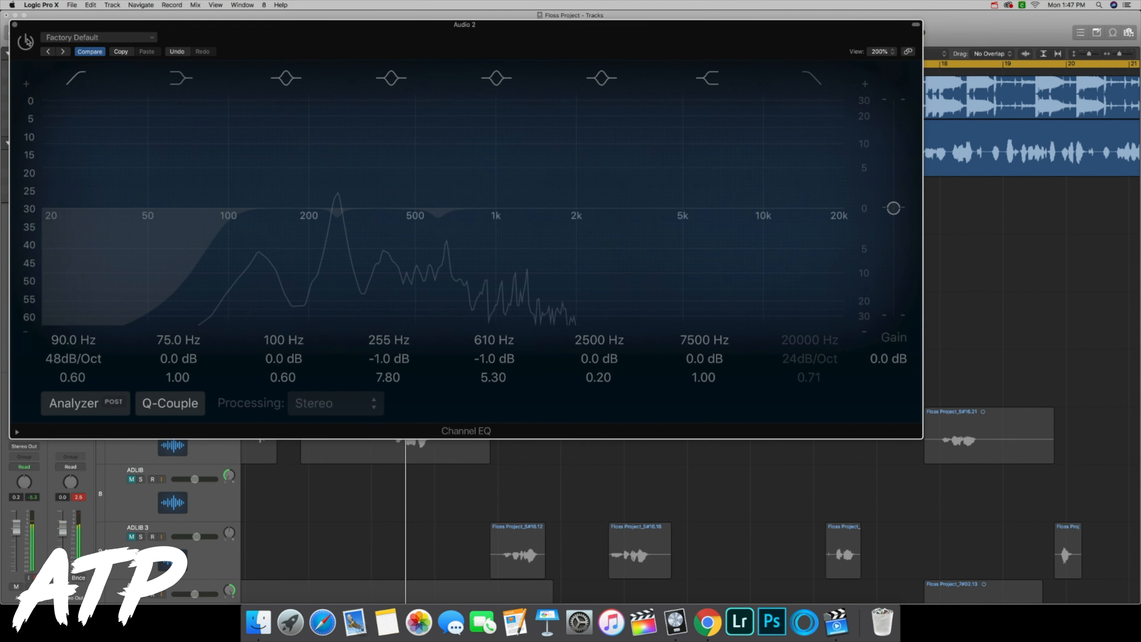
pyautogui.click(27, 41)
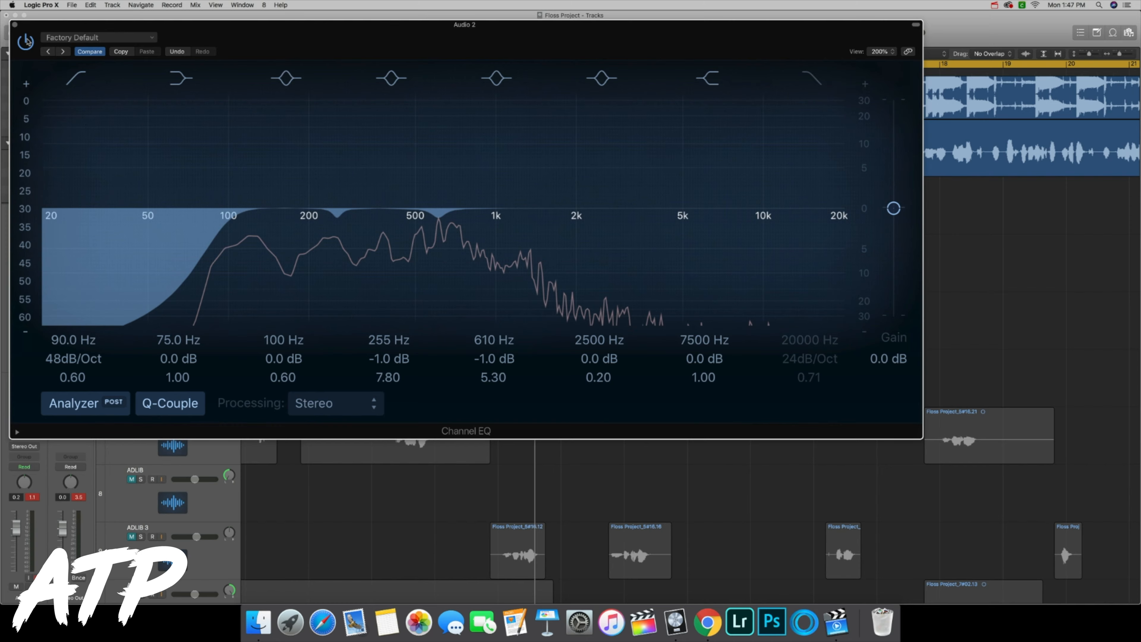
pyautogui.click(14, 24)
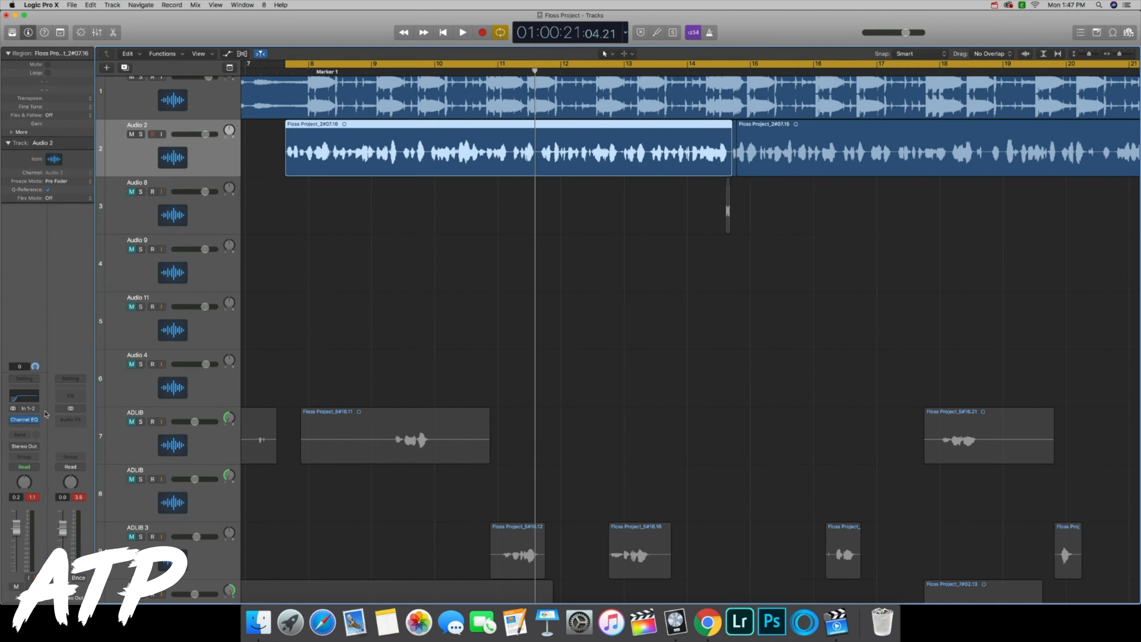
# - Insert the stereo REQ 6 (s) equalizer after the Channel EQ on Audio 2
pyautogui.click(31, 426)
pyautogui.moveTo(22, 591)
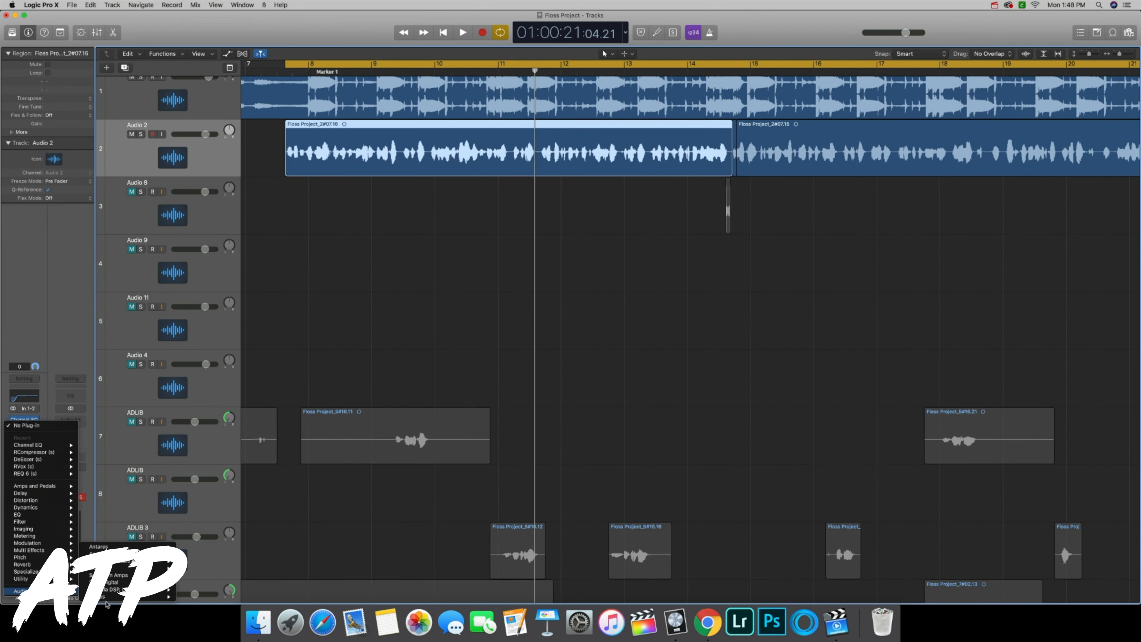
pyautogui.moveTo(130, 597)
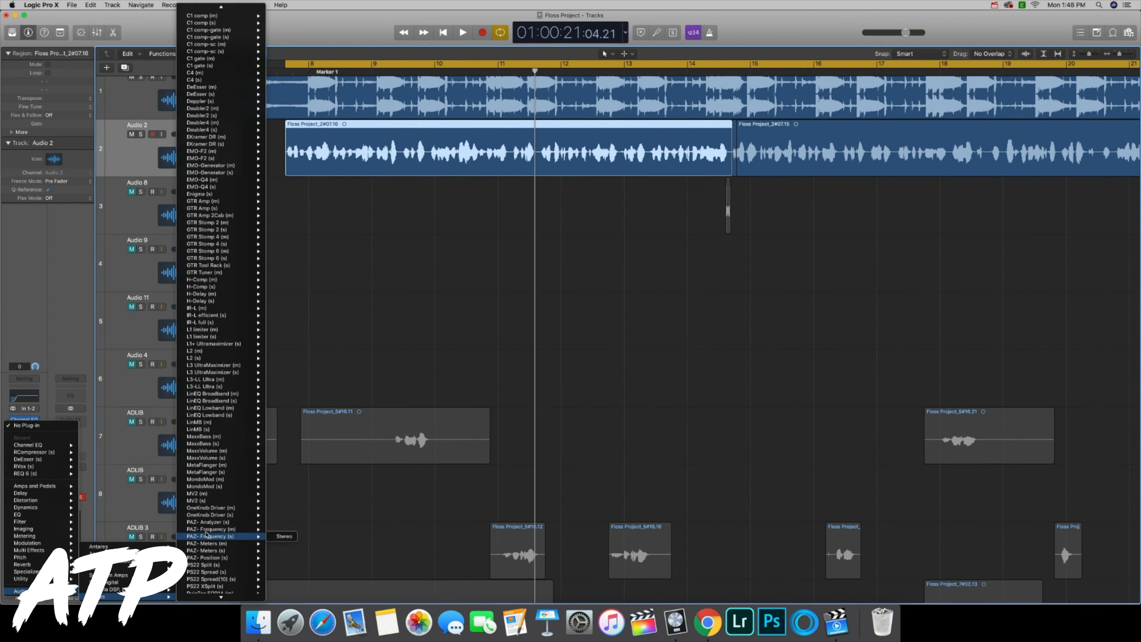
pyautogui.scroll(-15, 208, 529)
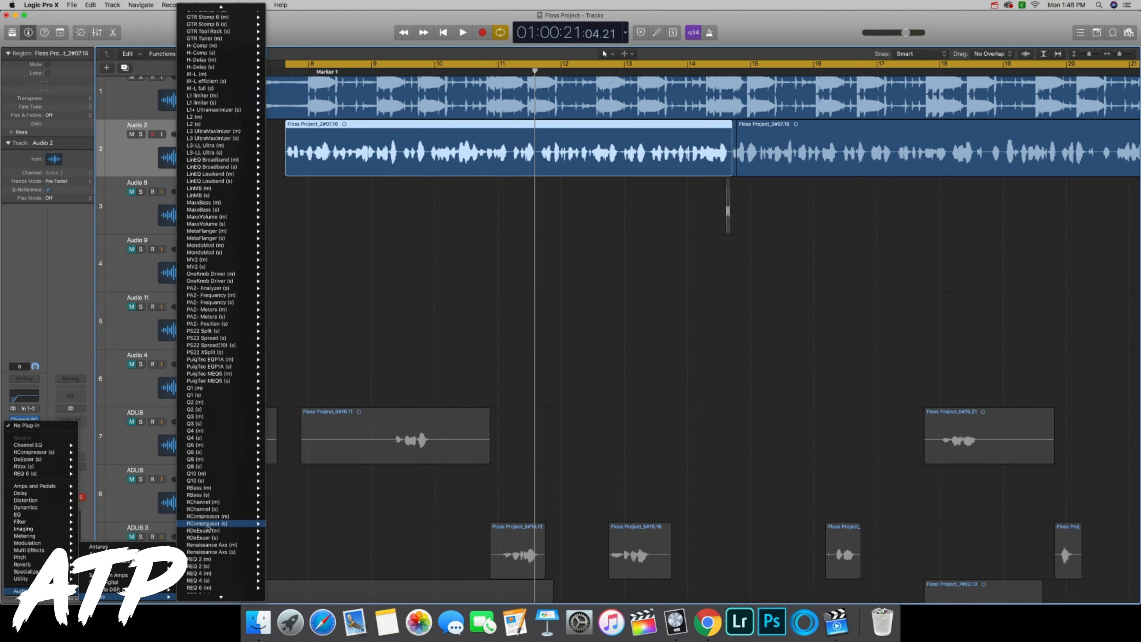
pyautogui.moveTo(209, 522)
pyautogui.moveTo(202, 501)
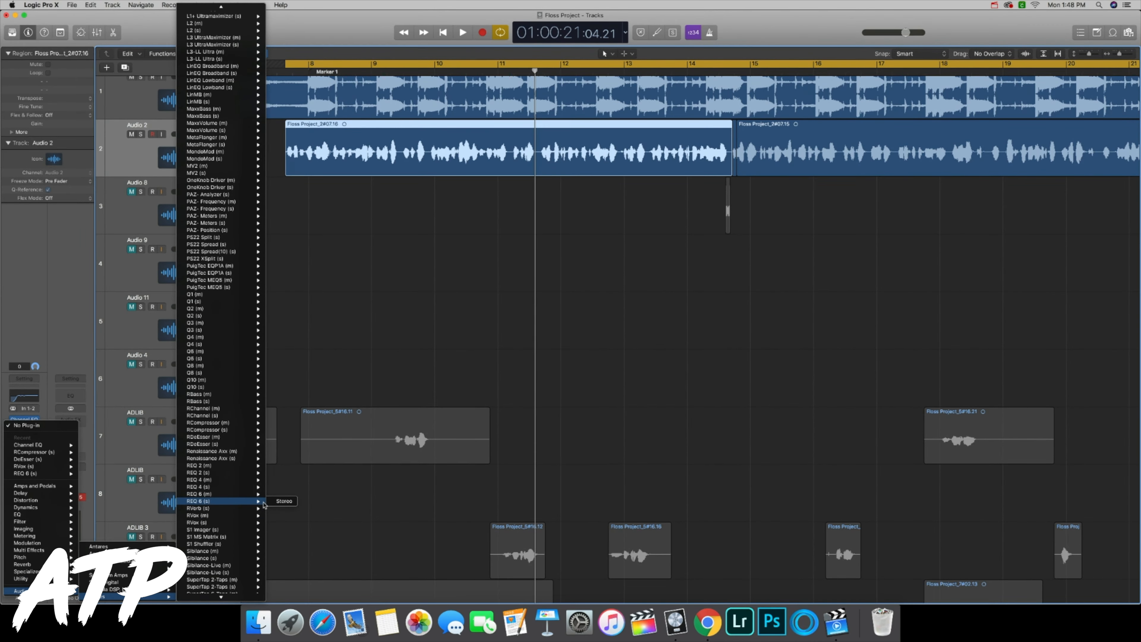
pyautogui.click(295, 502)
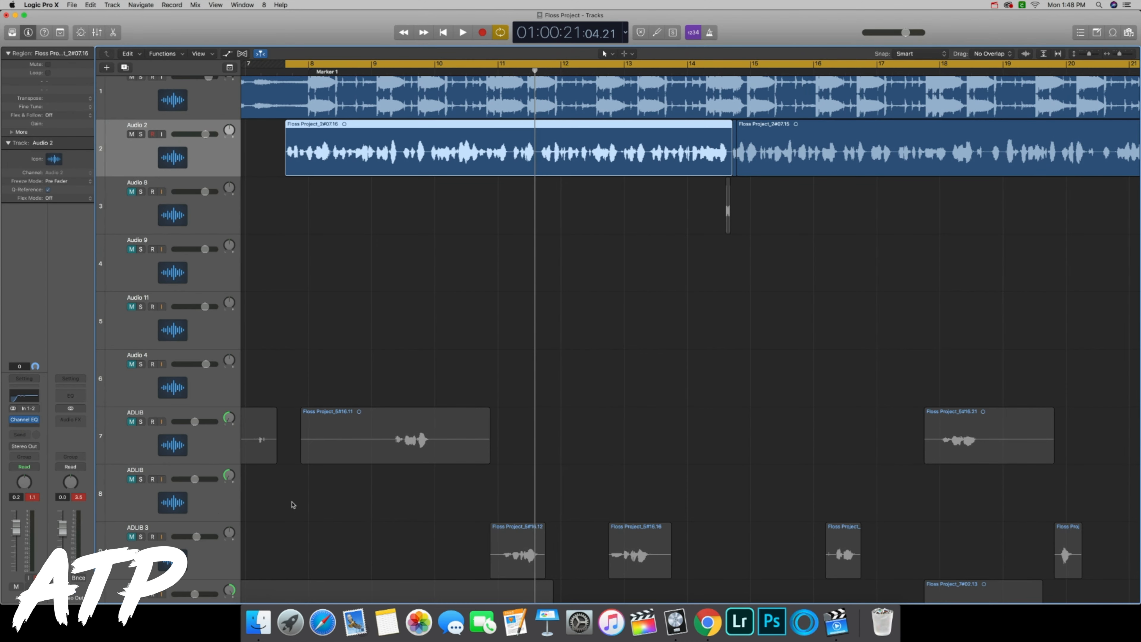
pyautogui.hscroll(-1, 293, 505)
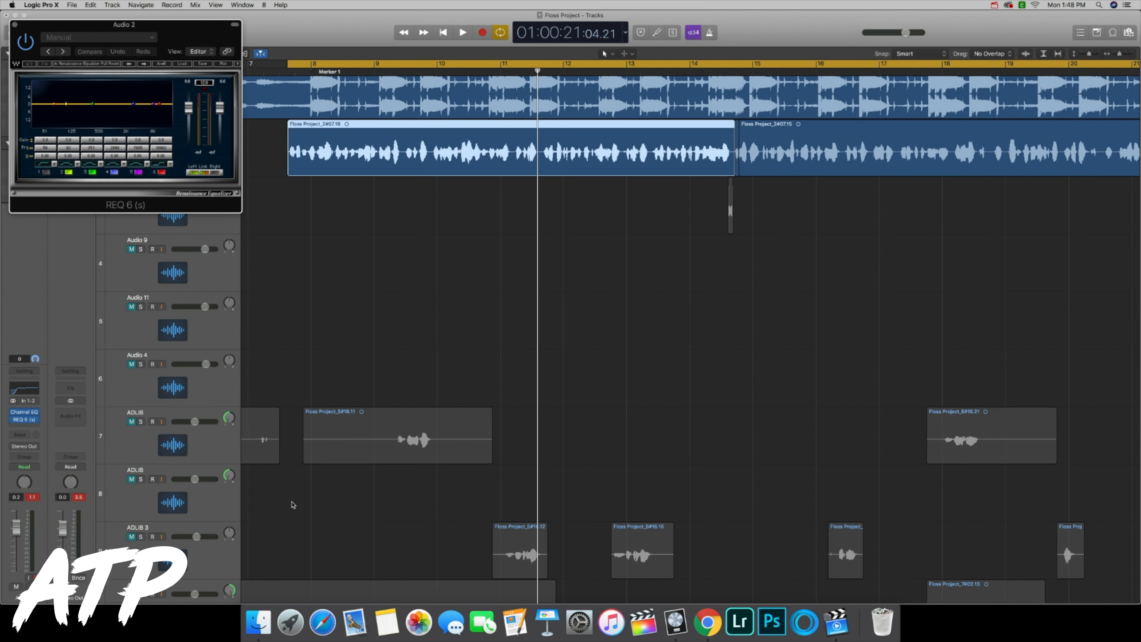
# - Boost the vocal's high end with the high shelf band of REQ 6 during playback
pyautogui.press('space')
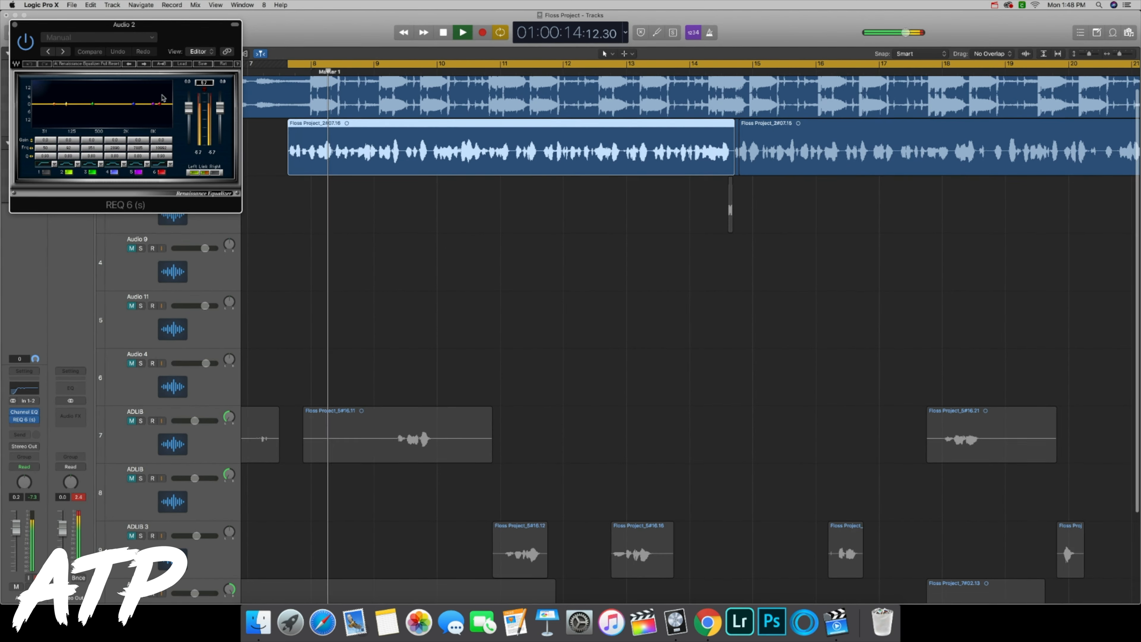
pyautogui.moveTo(159, 103); pyautogui.dragTo(155, 96)
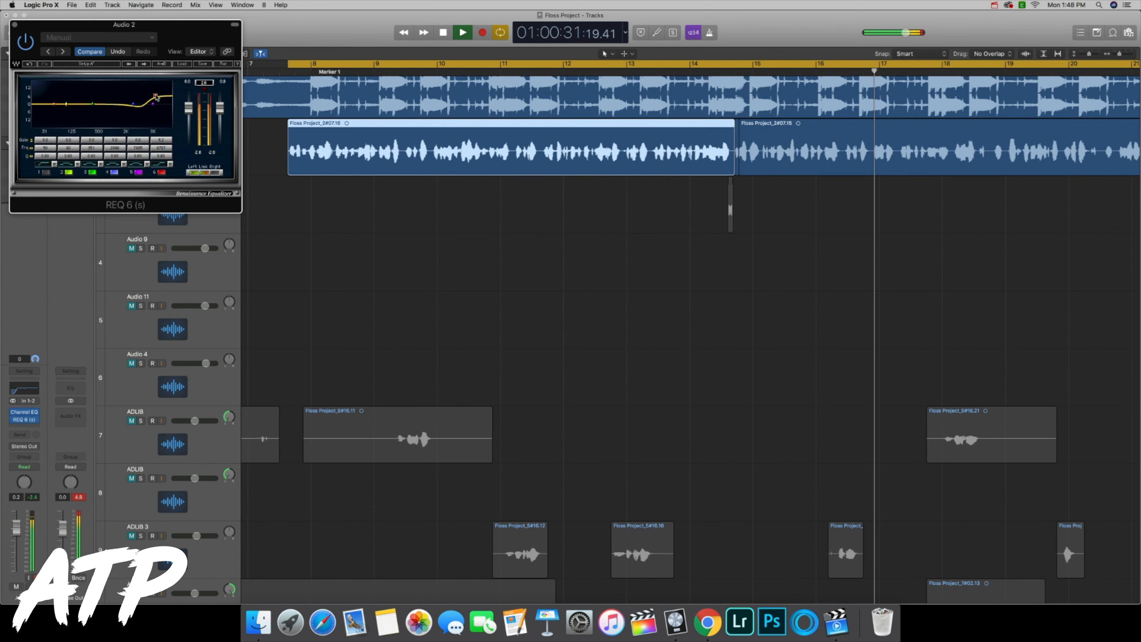
pyautogui.press('space')
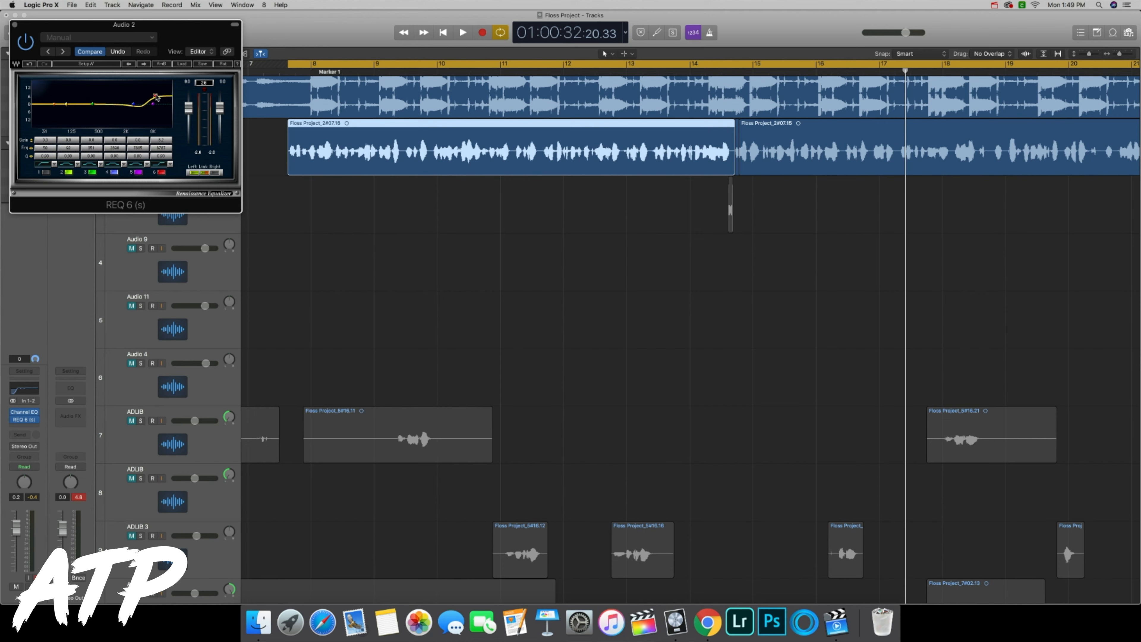
# - Compare short playbacks of the Audio 2 vocal with REQ 6 bypassed and enabled
pyautogui.moveTo(27, 414)
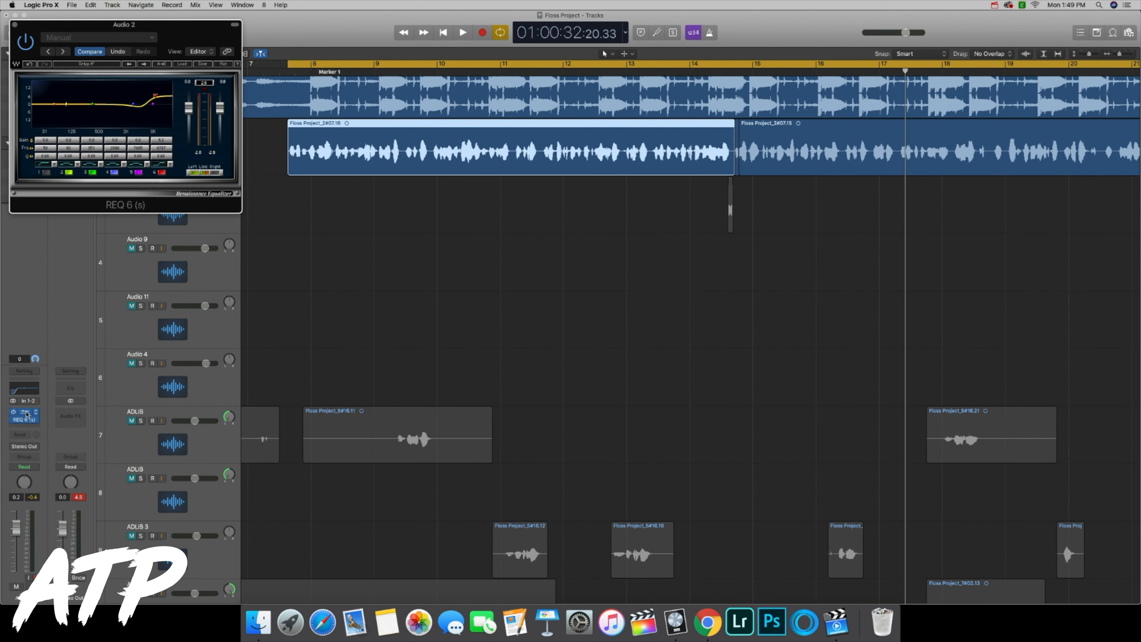
pyautogui.click(27, 414)
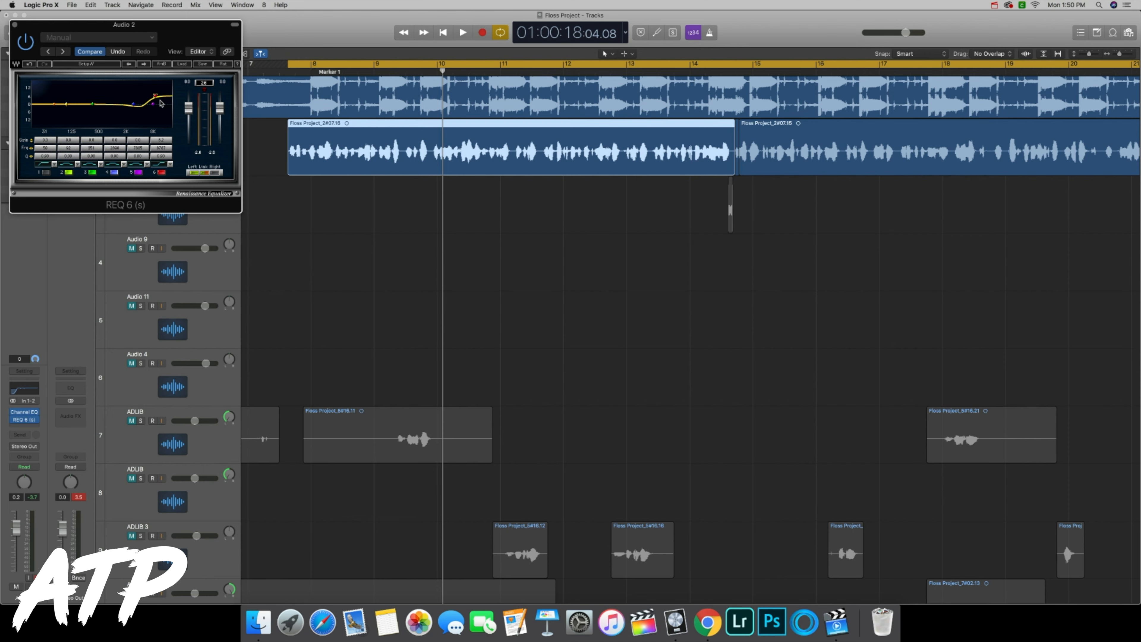
pyautogui.click(25, 41)
pyautogui.press('space')
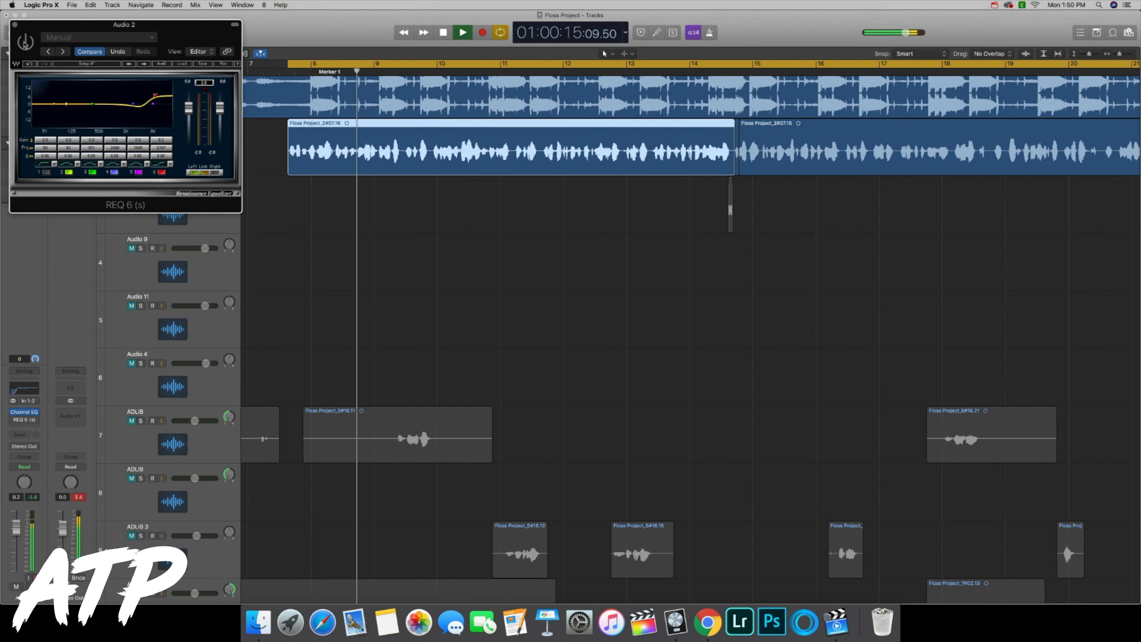
pyautogui.press('space')
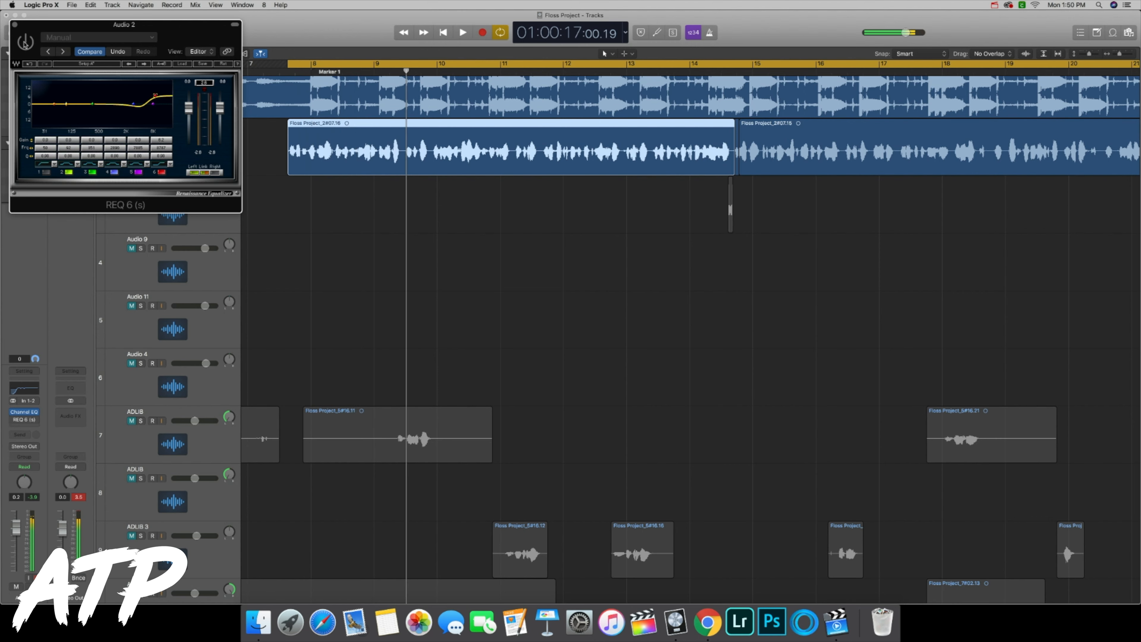
pyautogui.click(25, 42)
pyautogui.press('space')
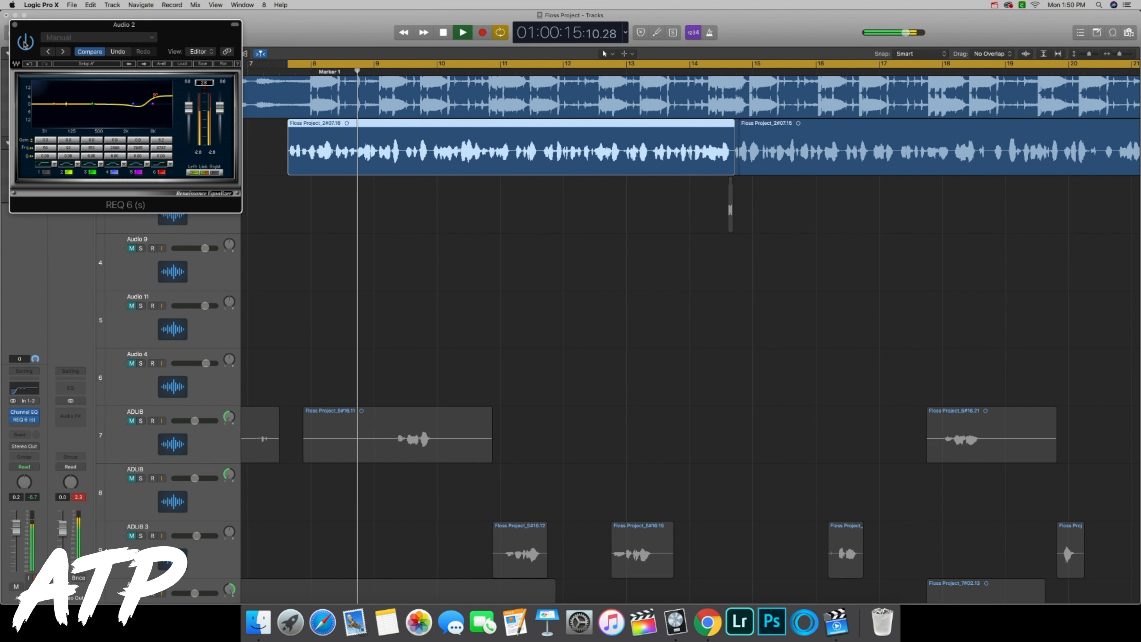
pyautogui.press('space')
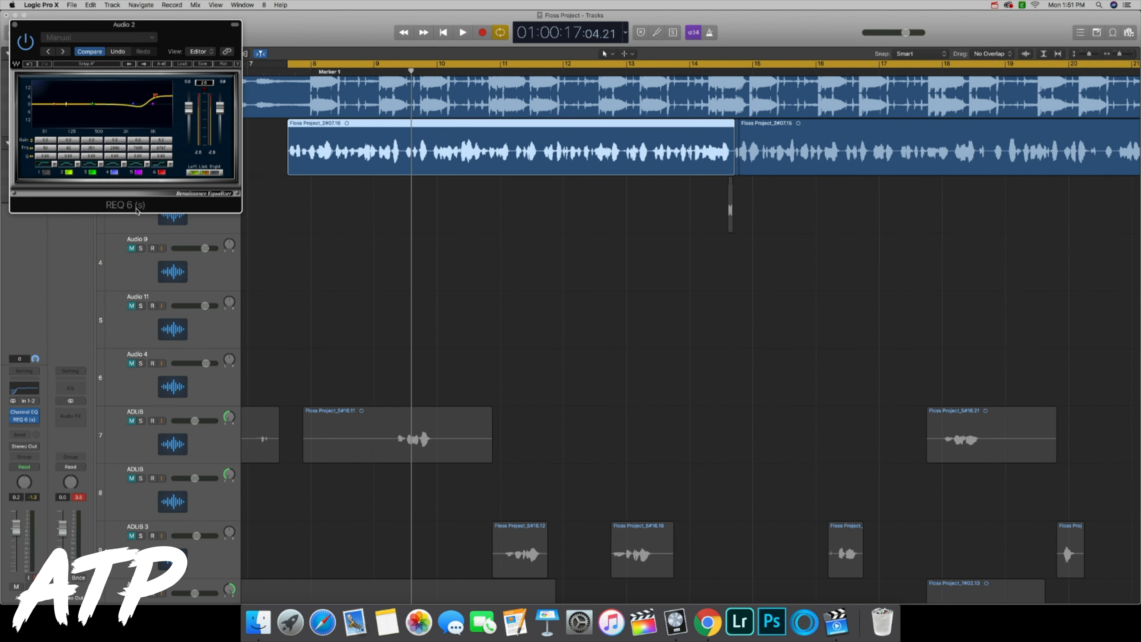
# - Insert the stereo RVox (s) plug-in after REQ 6 on Audio 2
pyautogui.click(24, 419)
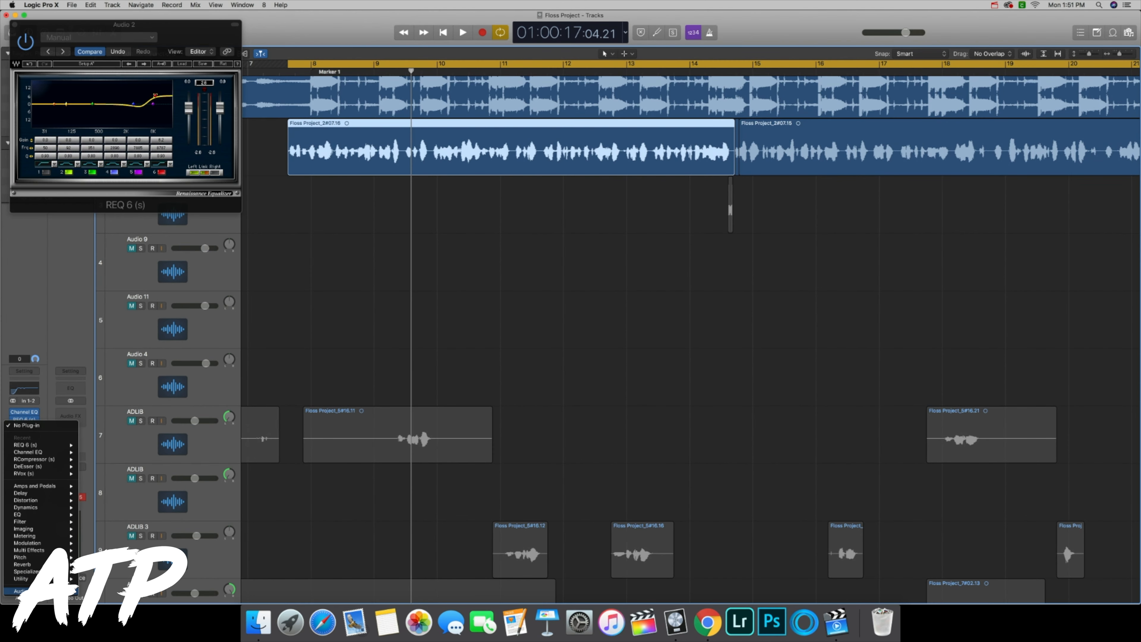
pyautogui.moveTo(20, 591)
pyautogui.moveTo(110, 597)
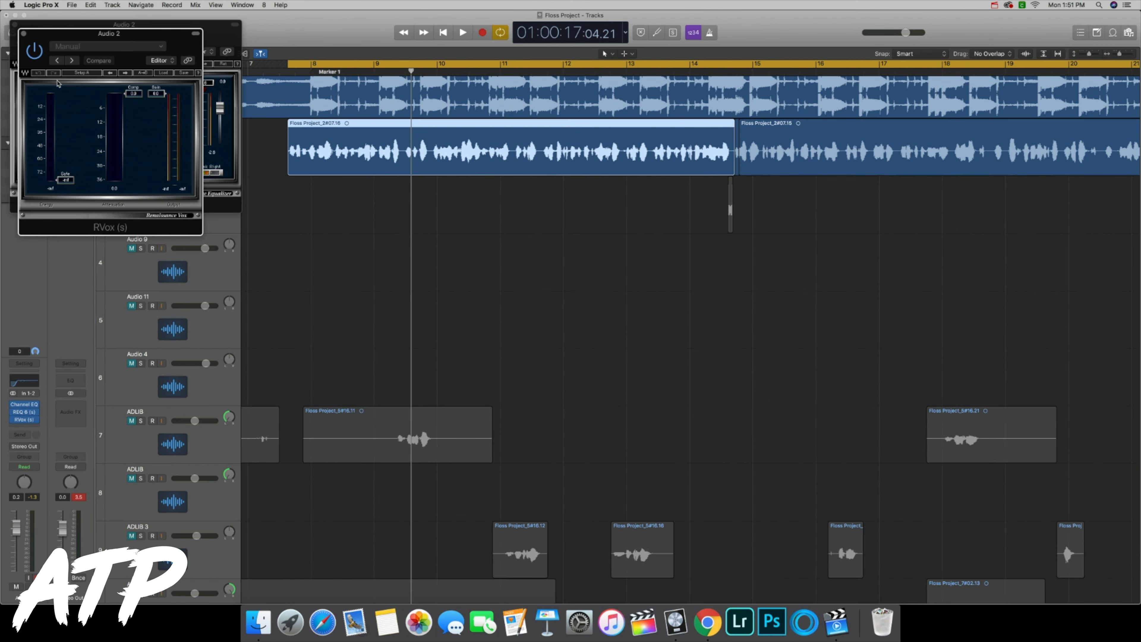
# - Add compression in RVox, raise its gate and lower its gain during playback of the Audio 2 vocal
pyautogui.press('space')
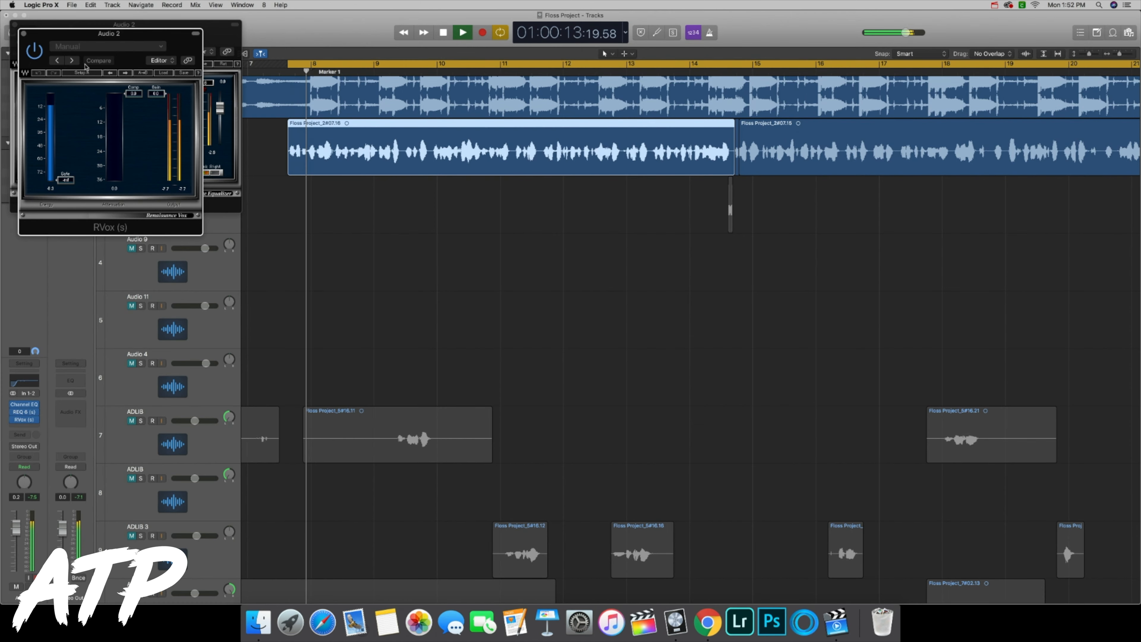
pyautogui.moveTo(134, 94); pyautogui.dragTo(136, 115)
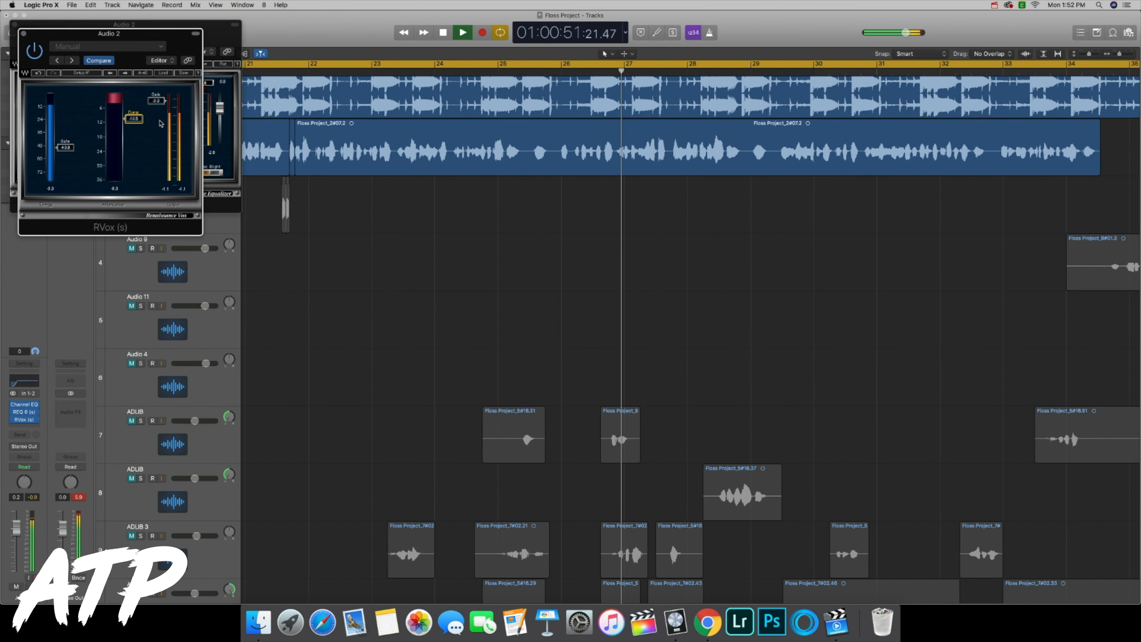
pyautogui.press('space')
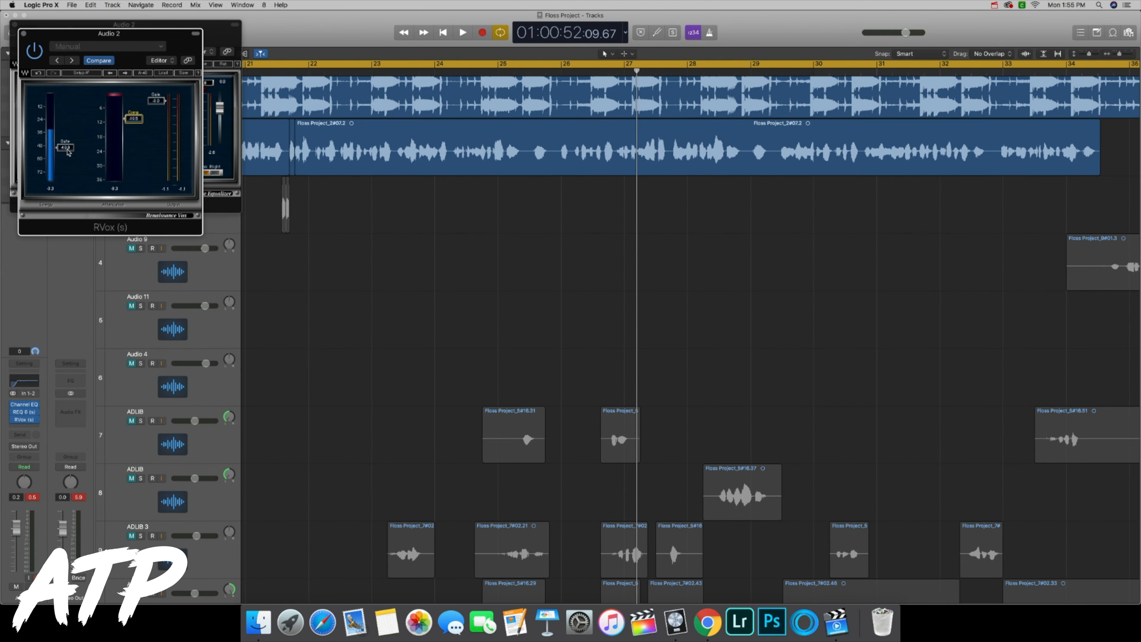
# - Listen to the vocal with RVox bypassed, and re-enable the plug-in
pyautogui.click(79, 270)
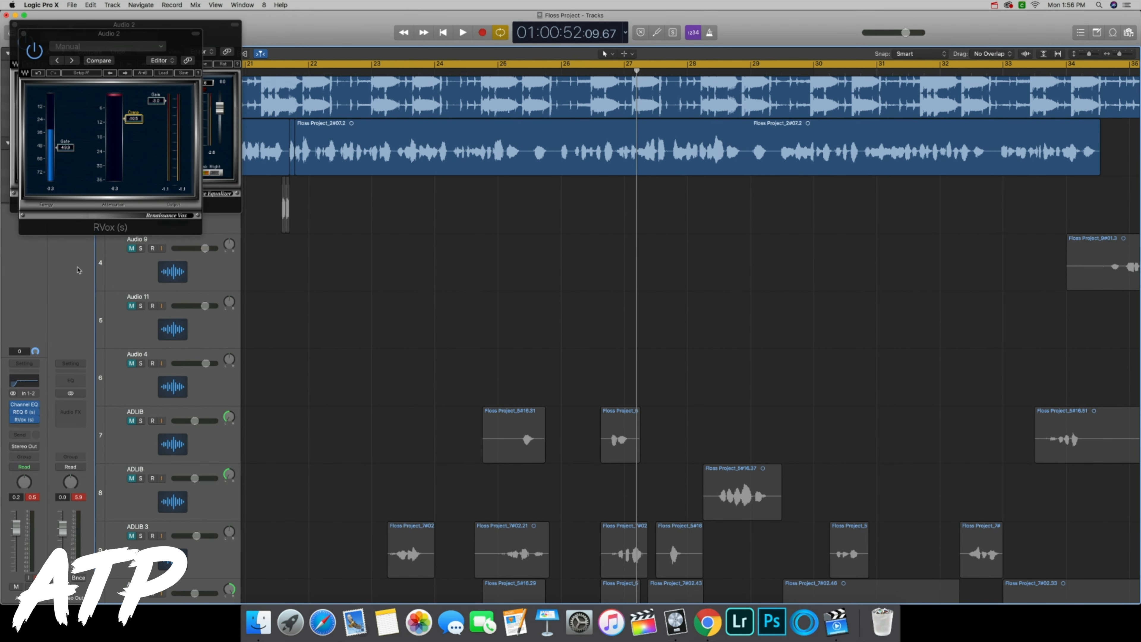
pyautogui.click(39, 53)
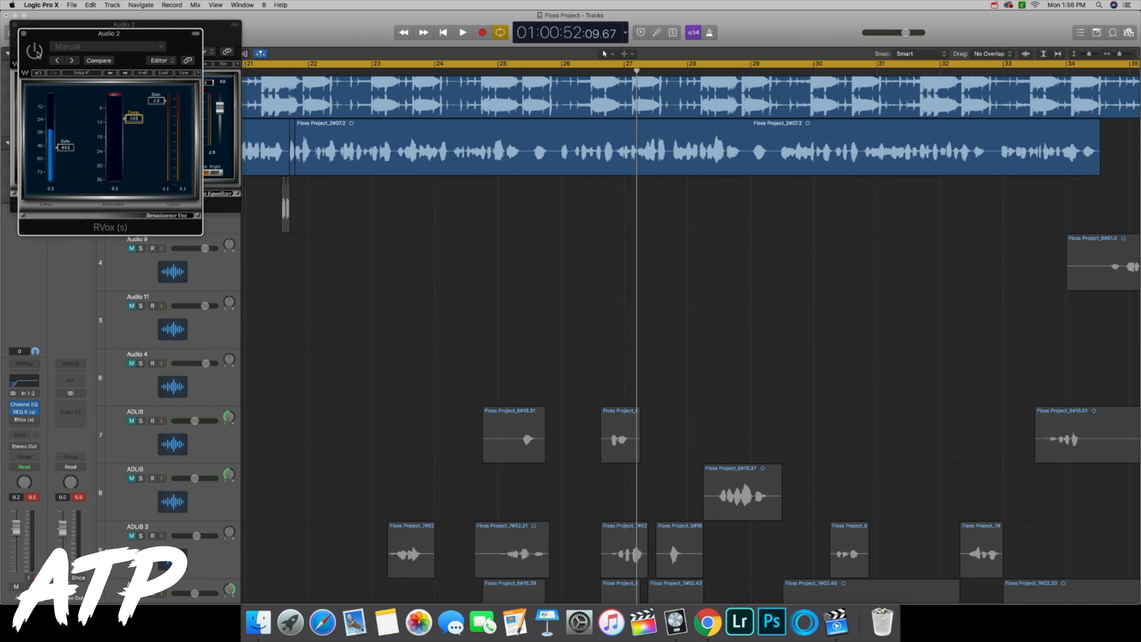
pyautogui.press('space')
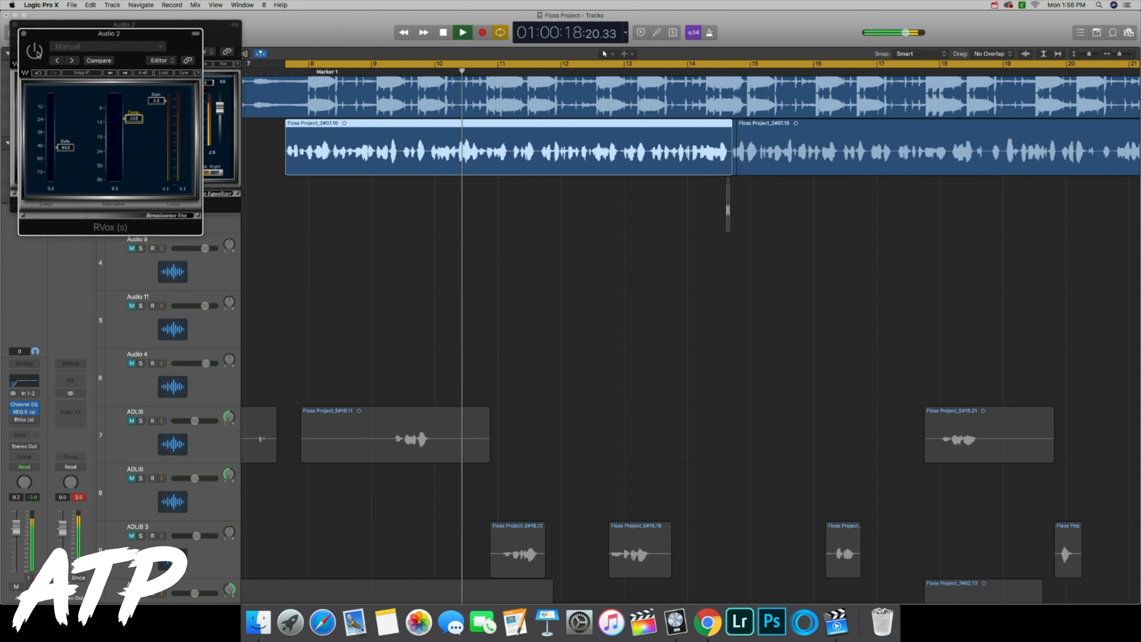
pyautogui.press('space')
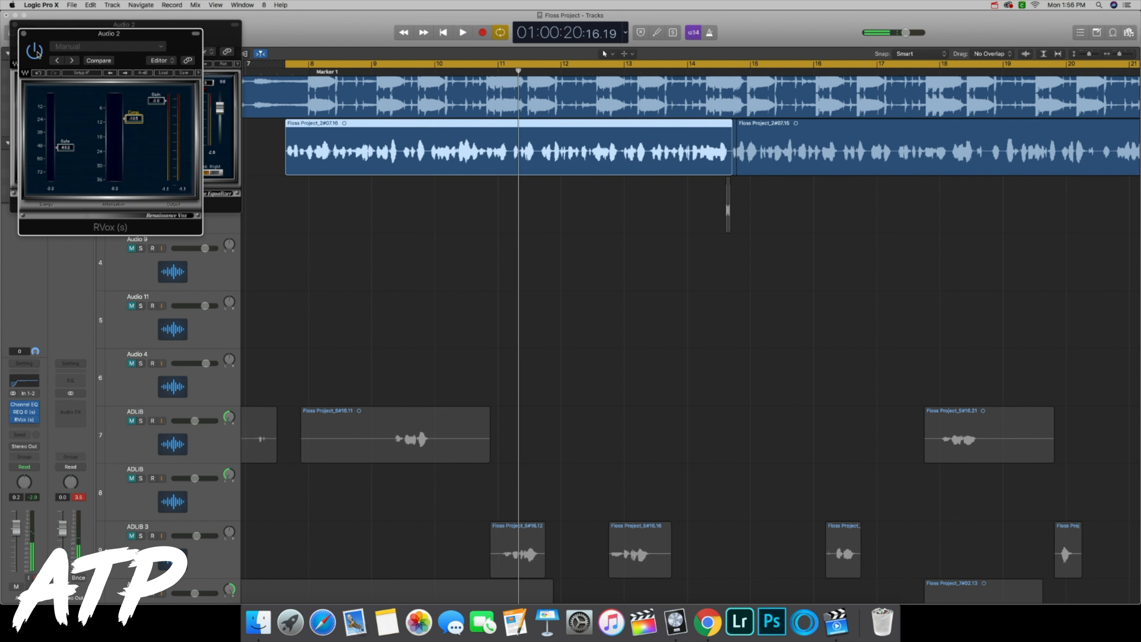
# - Trim the RVox output gain down slightly while playing back the compressed vocal
pyautogui.press('space')
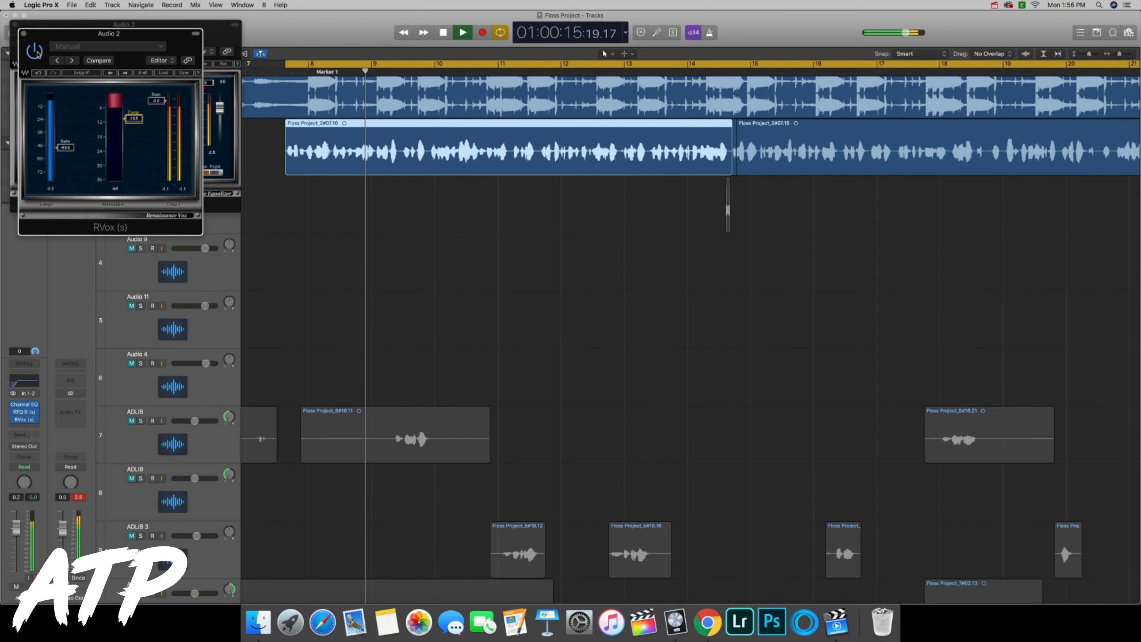
pyautogui.moveTo(156, 100); pyautogui.dragTo(156, 102)
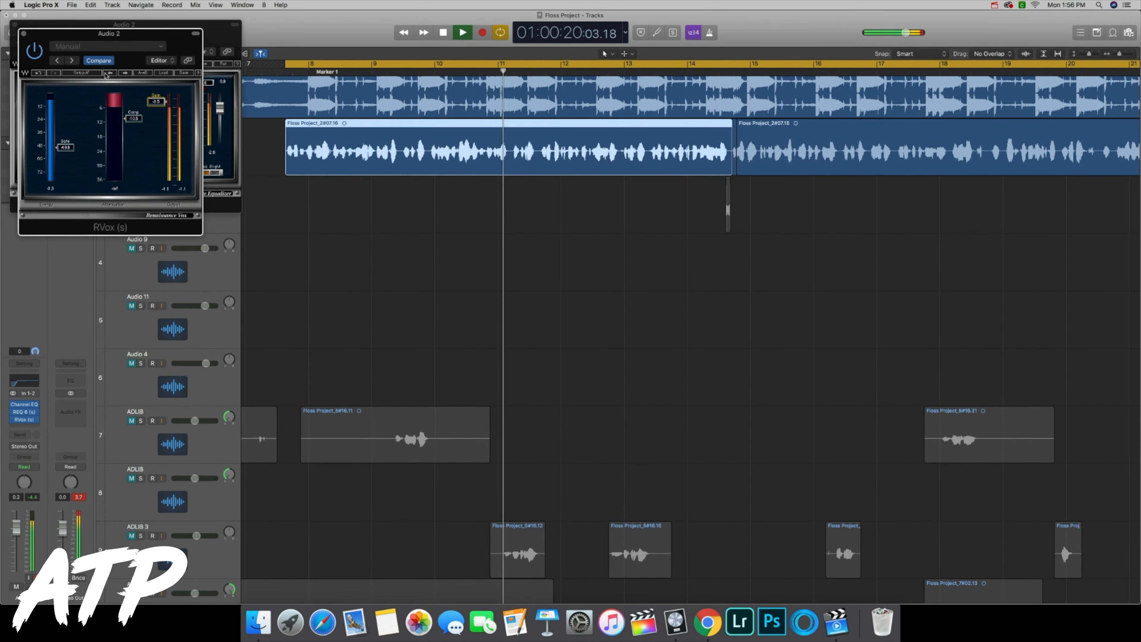
pyautogui.press('space')
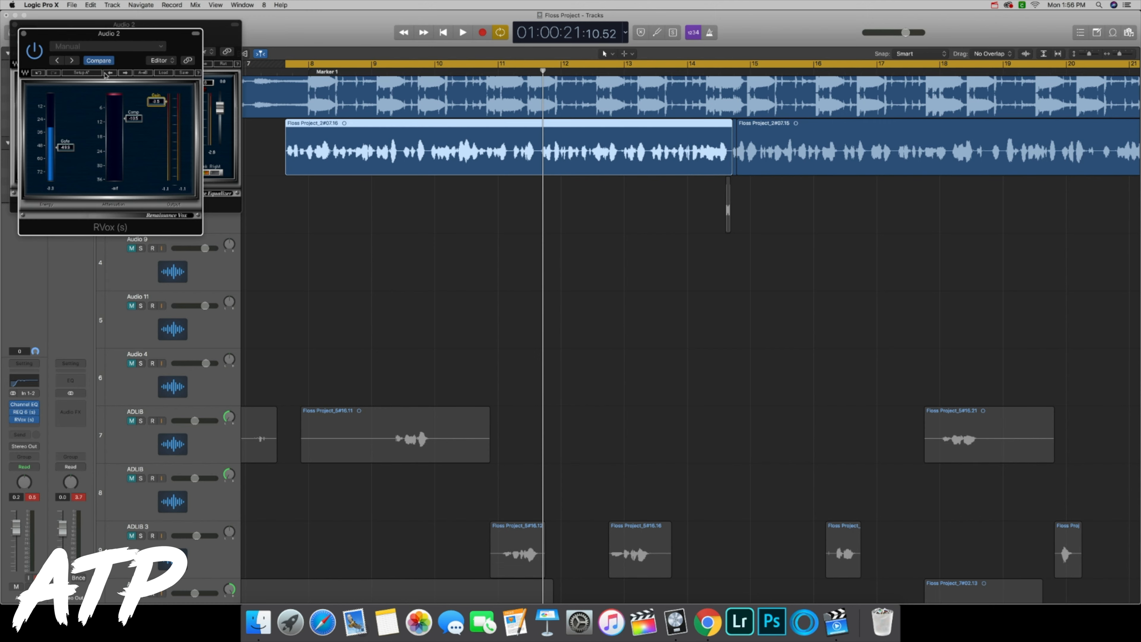
# - Insert the stereo DeEsser (s) plug-in after RVox on Audio 2
pyautogui.click(24, 427)
pyautogui.moveTo(20, 591)
pyautogui.moveTo(134, 597)
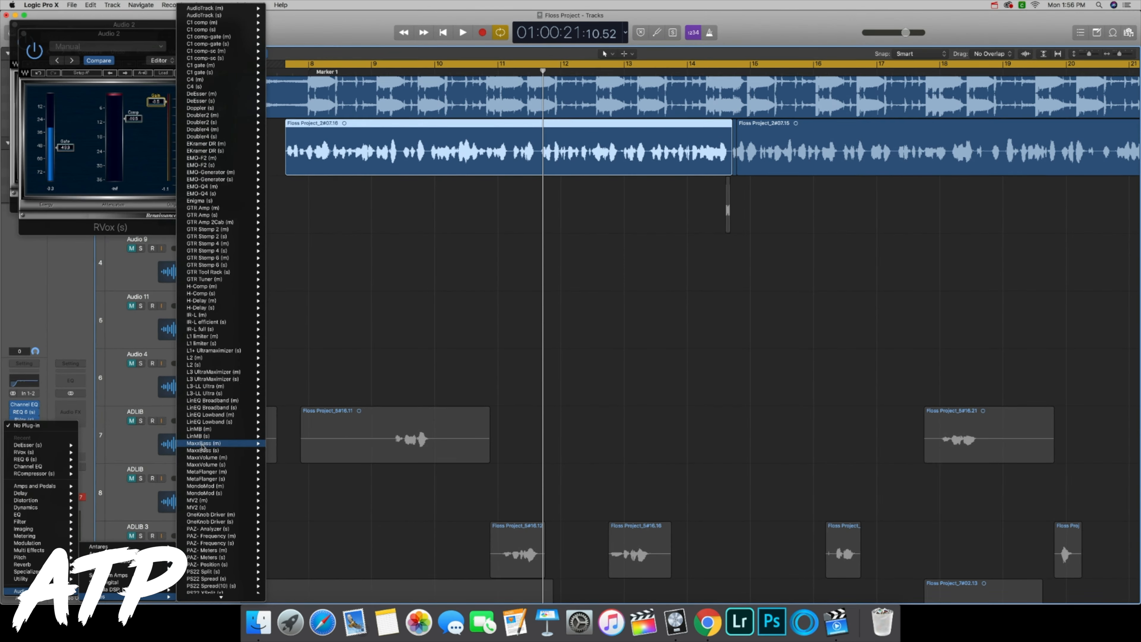
pyautogui.moveTo(220, 102)
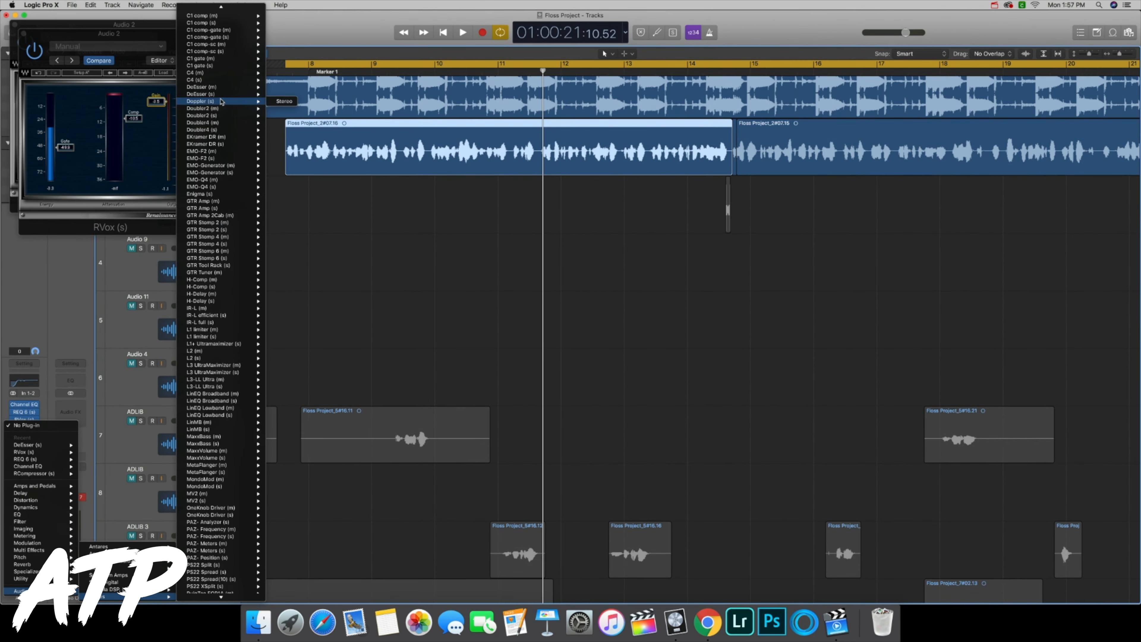
pyautogui.scroll(-1, 220, 102)
pyautogui.click(283, 95)
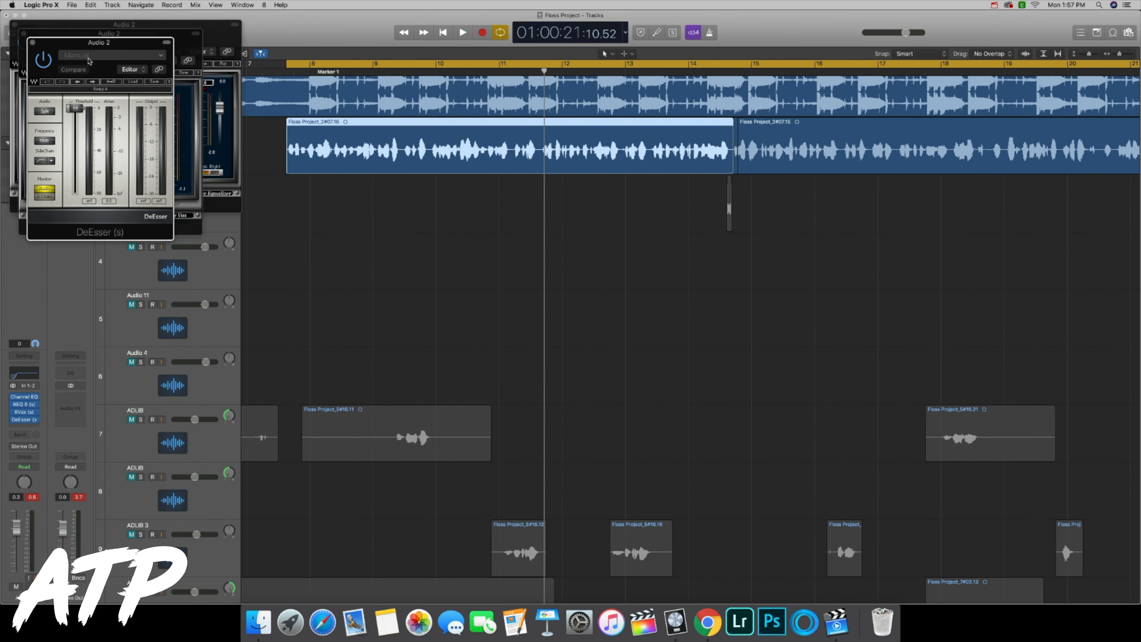
# - Load the factory preset Pres 2: Male Ess in the DeEsser
pyautogui.click(89, 60)
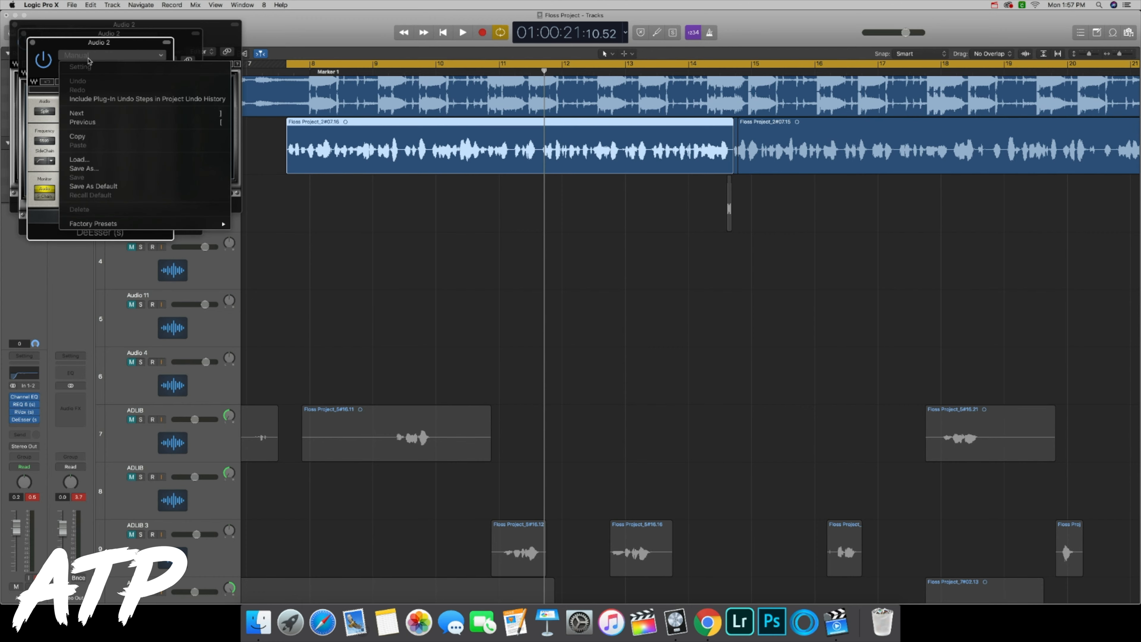
pyautogui.moveTo(140, 223)
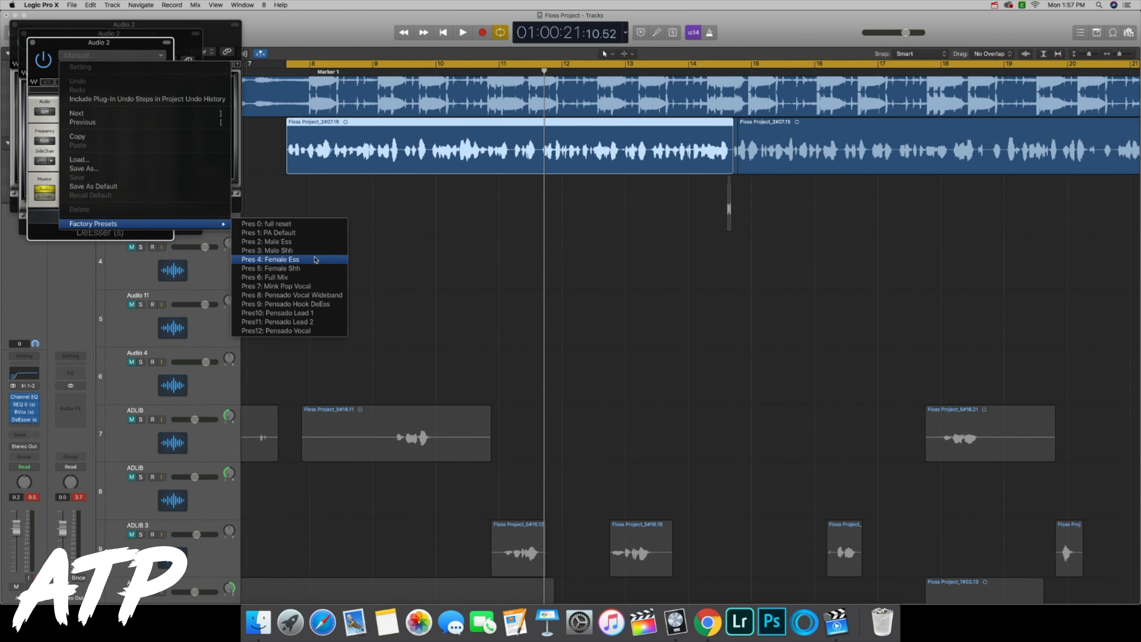
pyautogui.click(305, 245)
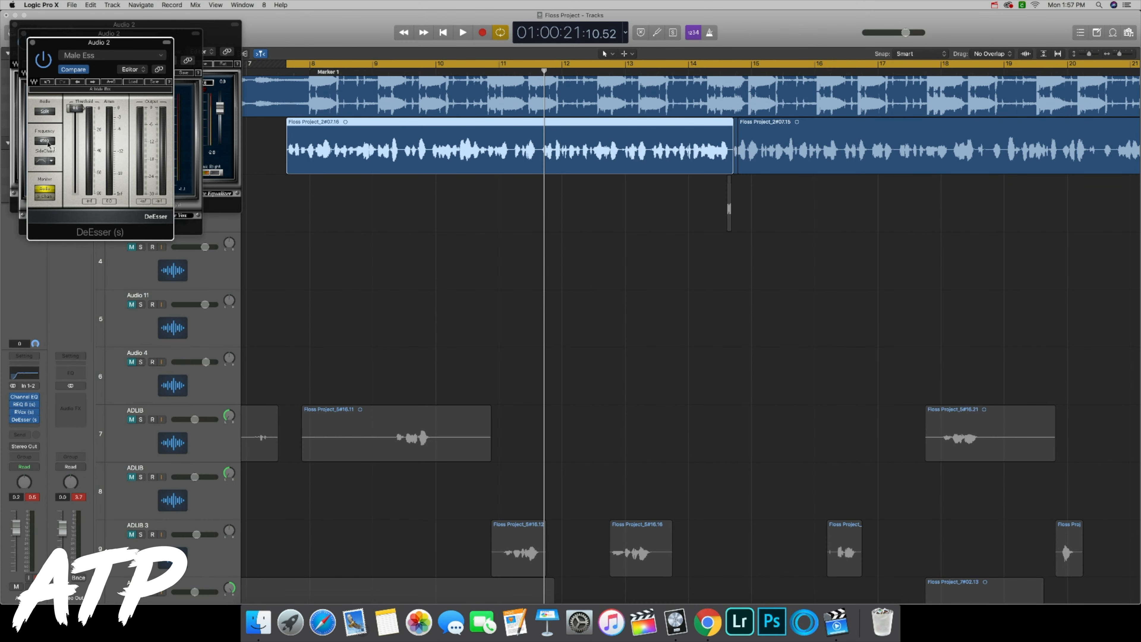
pyautogui.moveTo(46, 142); pyautogui.dragTo(47, 141)
# - Lower the DeEsser threshold during playback until it reduces the vocal's sibilance
pyautogui.press('space')
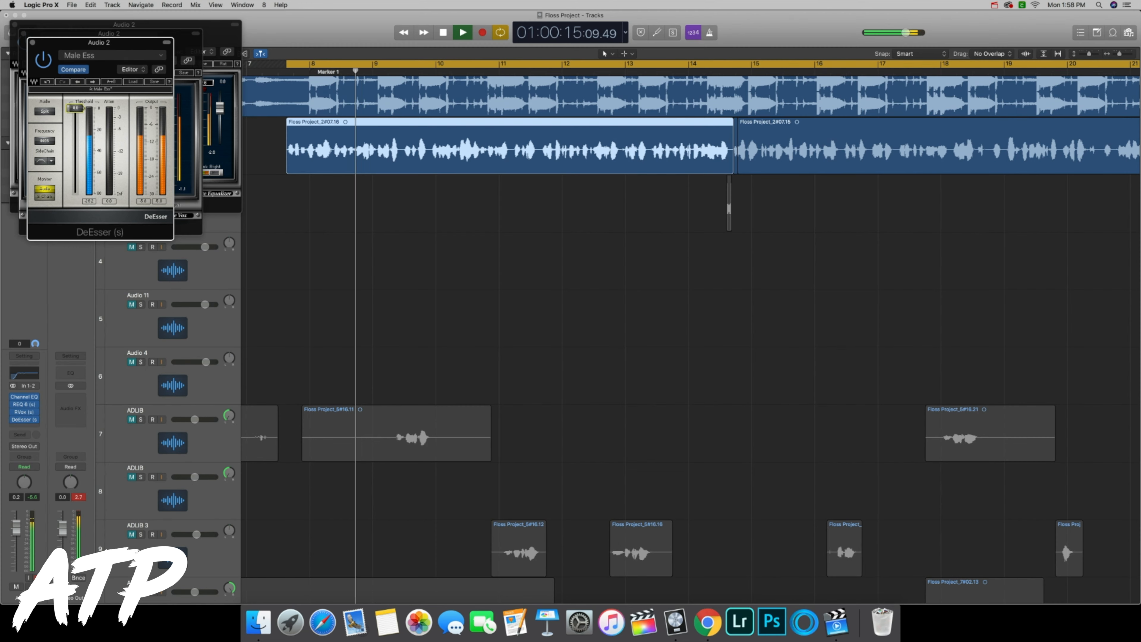
pyautogui.moveTo(75, 109); pyautogui.dragTo(75, 146)
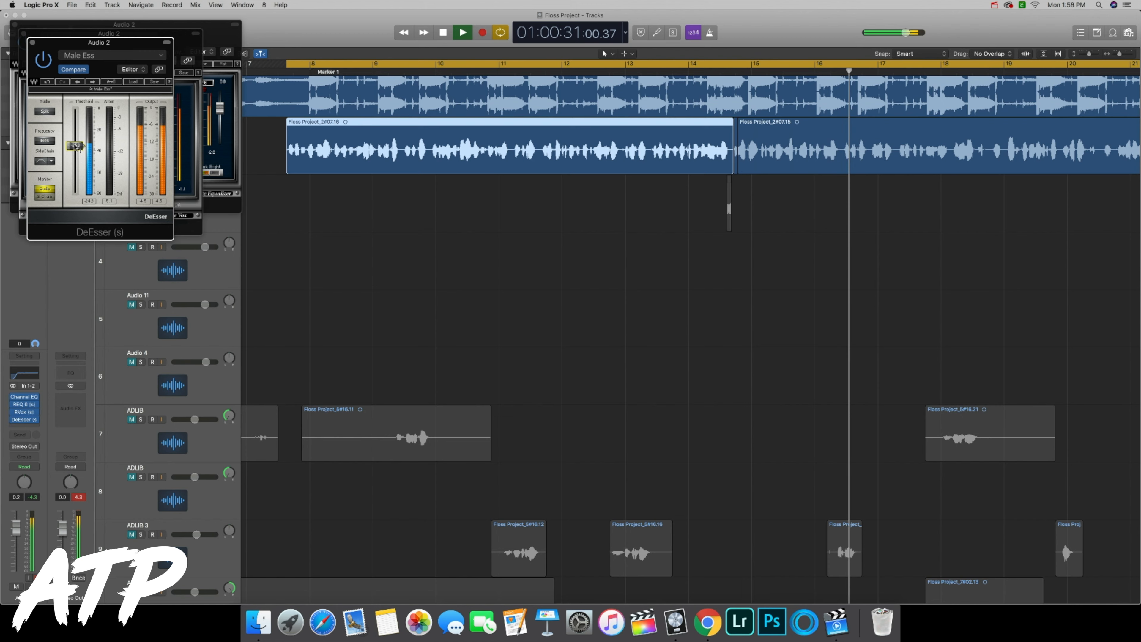
pyautogui.press('space')
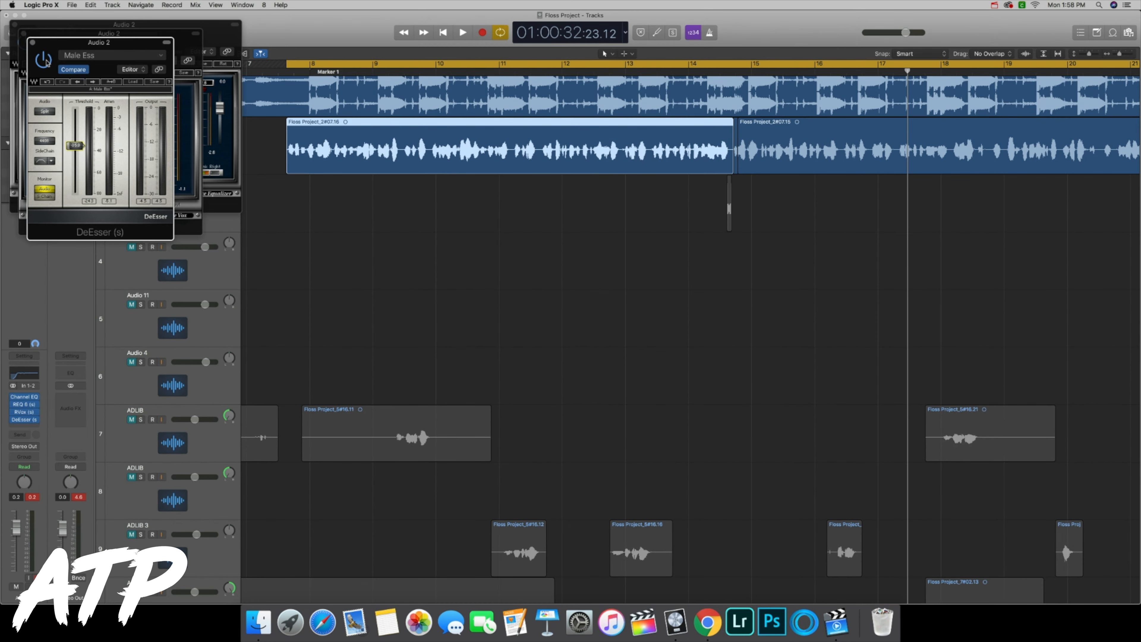
# - Compare short playbacks of the vocal with the DeEsser bypassed and enabled
pyautogui.hotkey('shift', 'space')
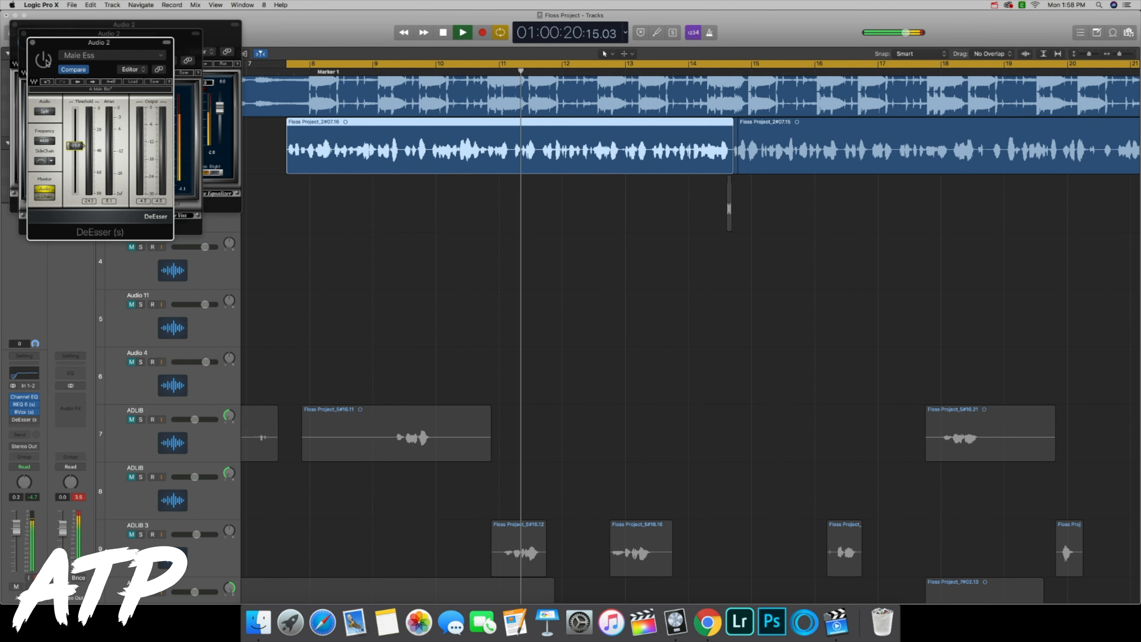
pyautogui.press('space')
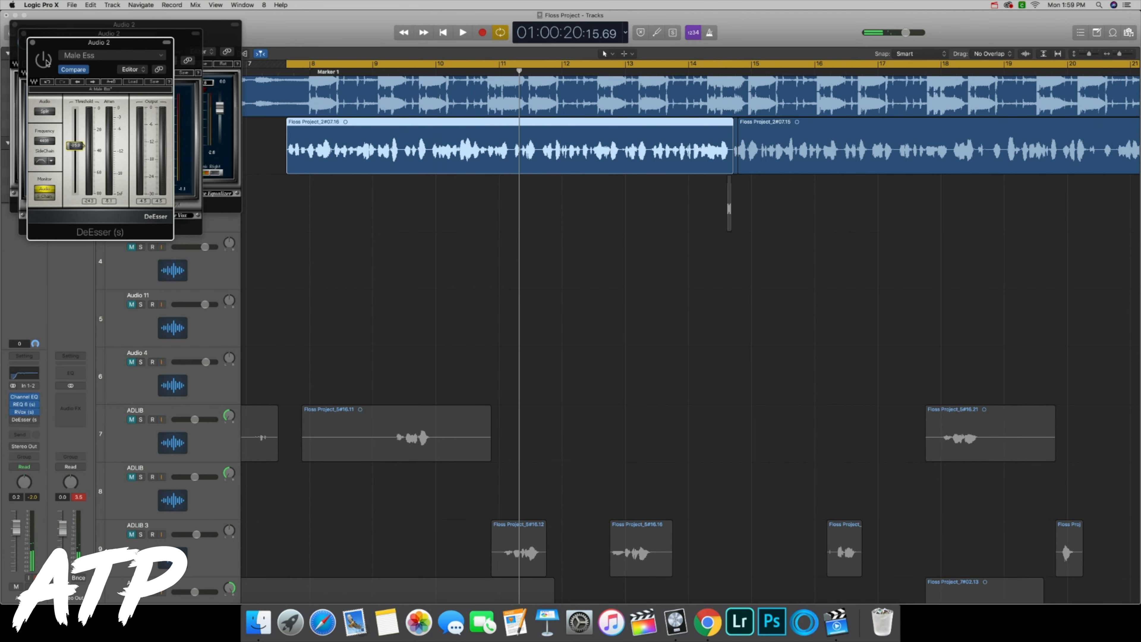
pyautogui.click(44, 60)
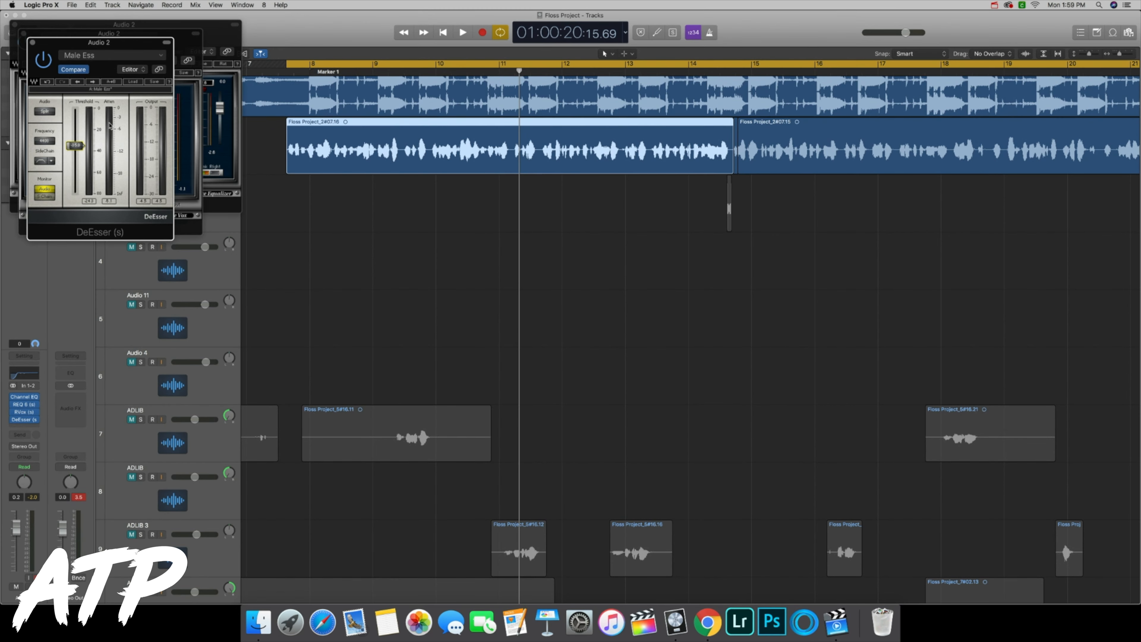
pyautogui.press('space')
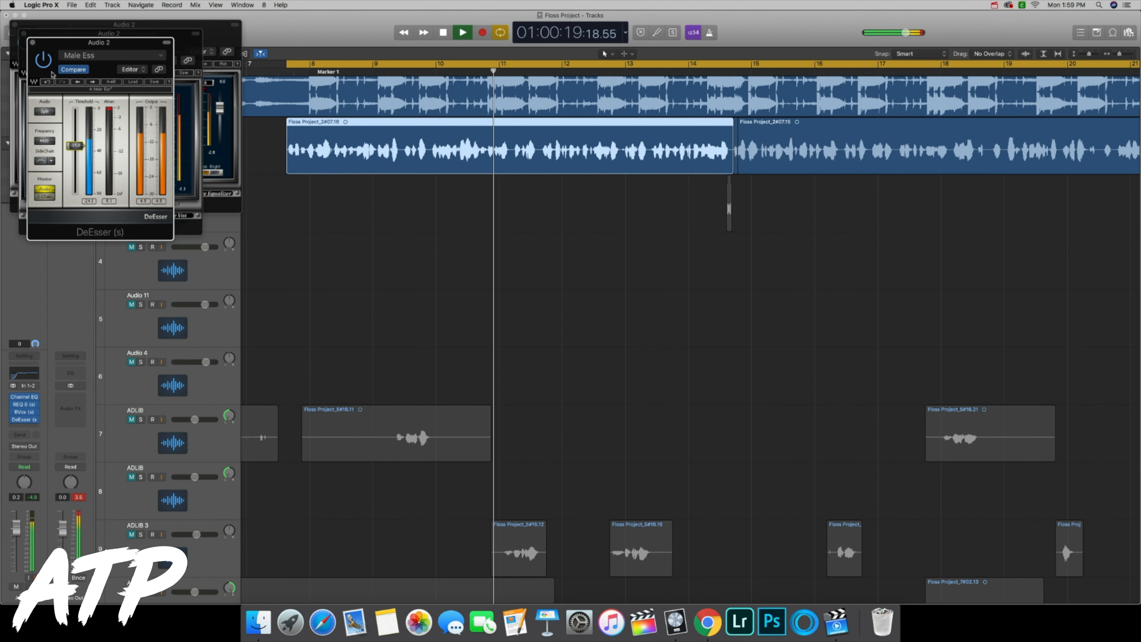
pyautogui.press('space')
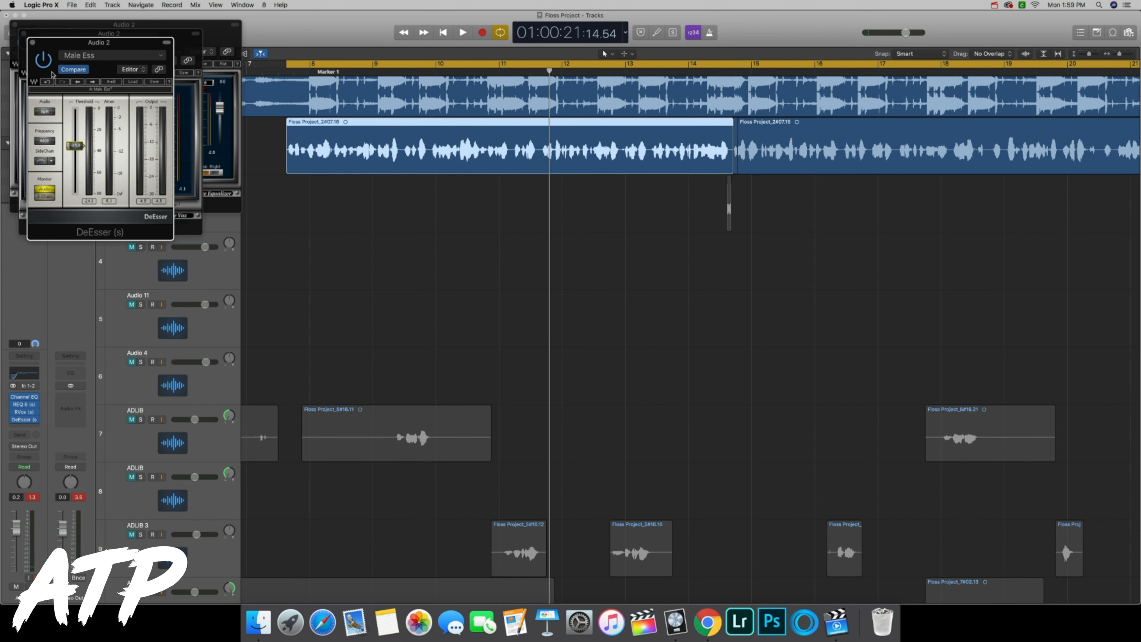
# - Insert the RCompressor (s) plug-in after the DeEsser on Audio 2
pyautogui.click(56, 324)
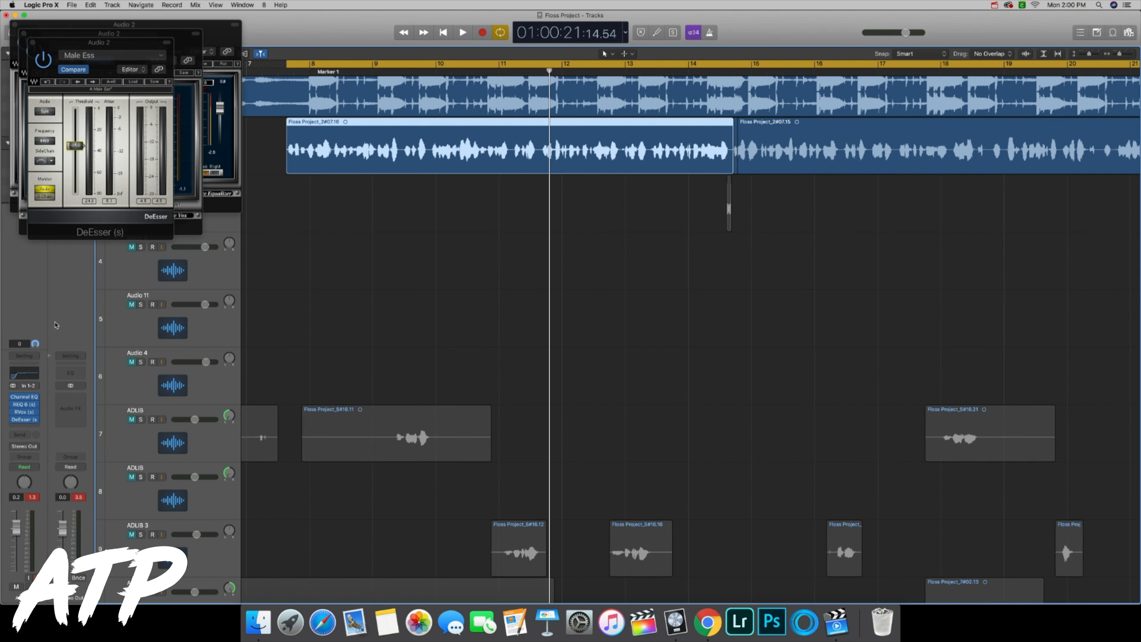
pyautogui.click(24, 426)
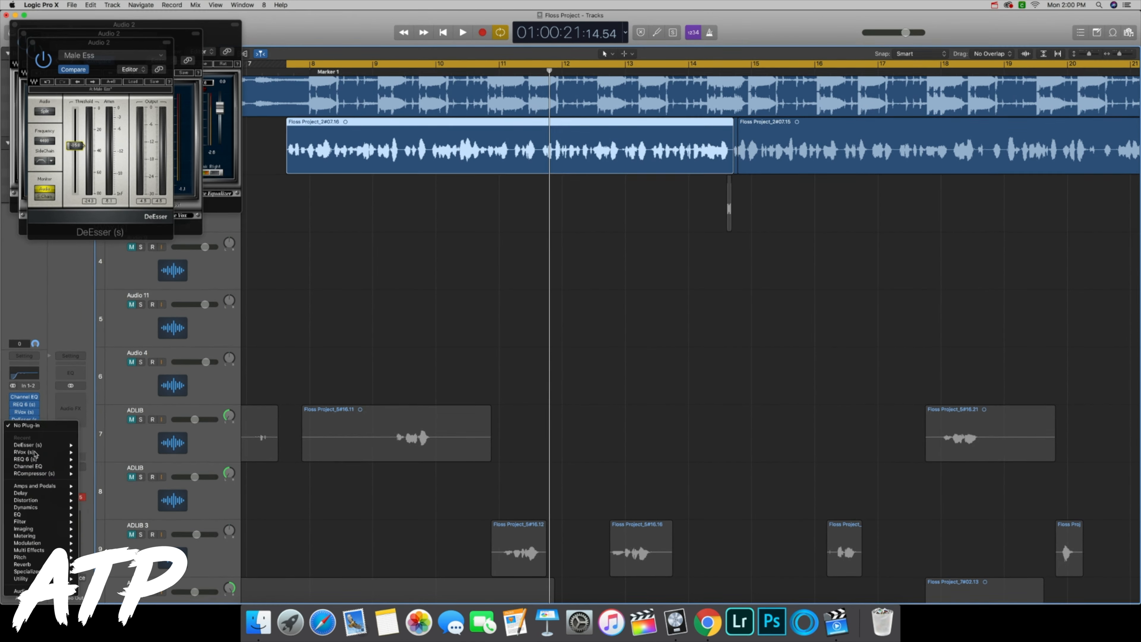
pyautogui.moveTo(38, 476)
pyautogui.click(95, 473)
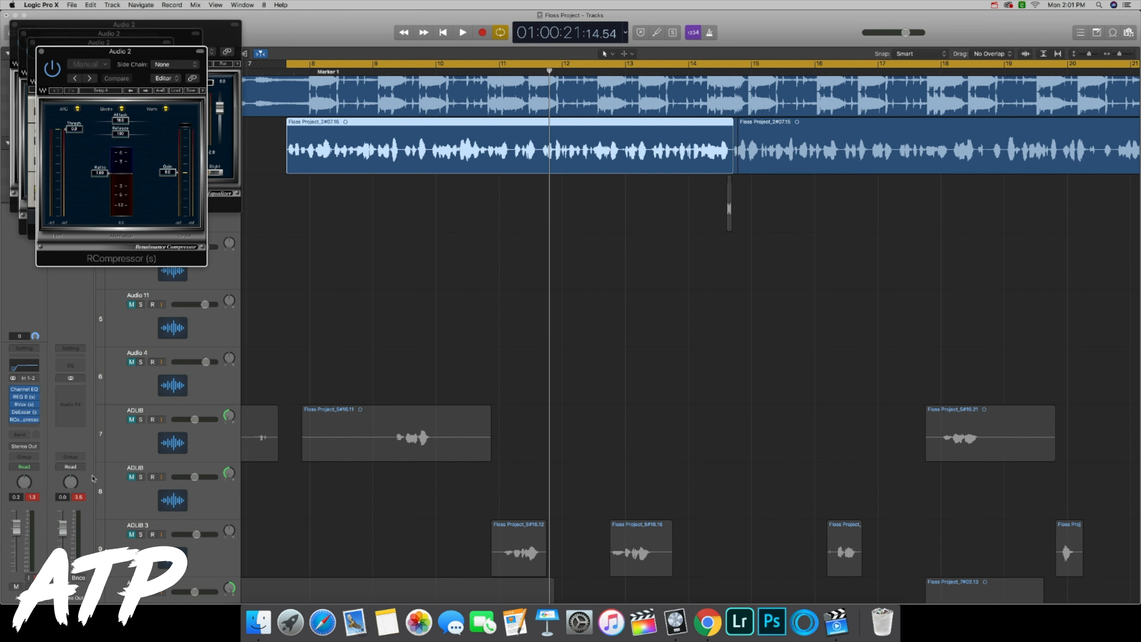
# - Lower the RCompressor threshold, raise its ratio and gain, and shorten its attack during playback
pyautogui.press('space')
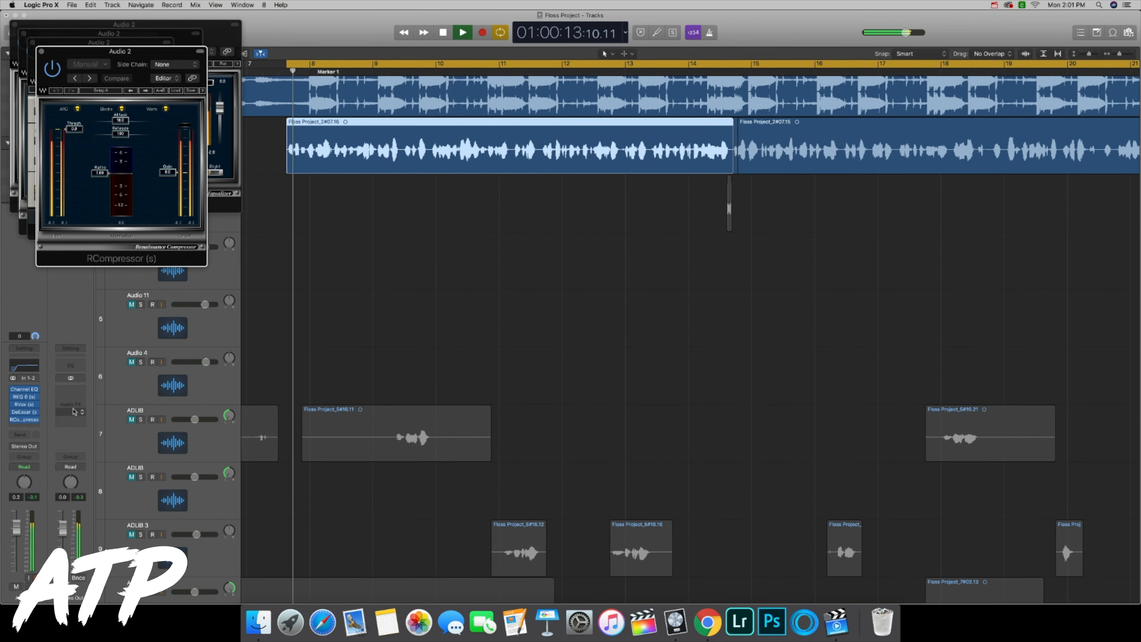
pyautogui.moveTo(74, 129); pyautogui.dragTo(100, 189)
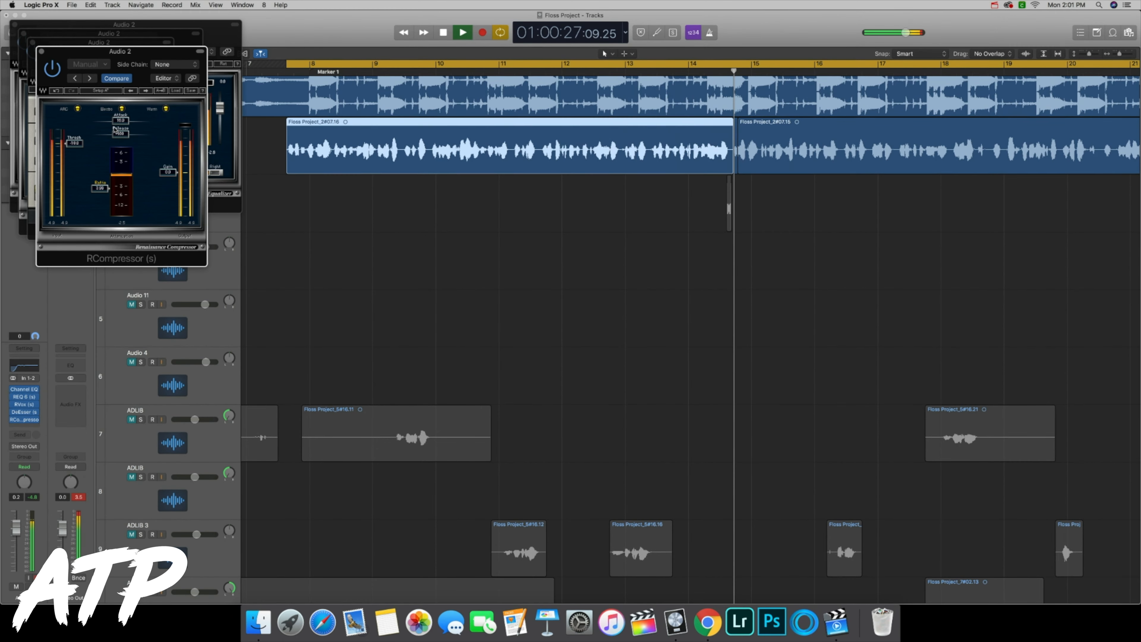
pyautogui.moveTo(120, 121); pyautogui.dragTo(113, 128)
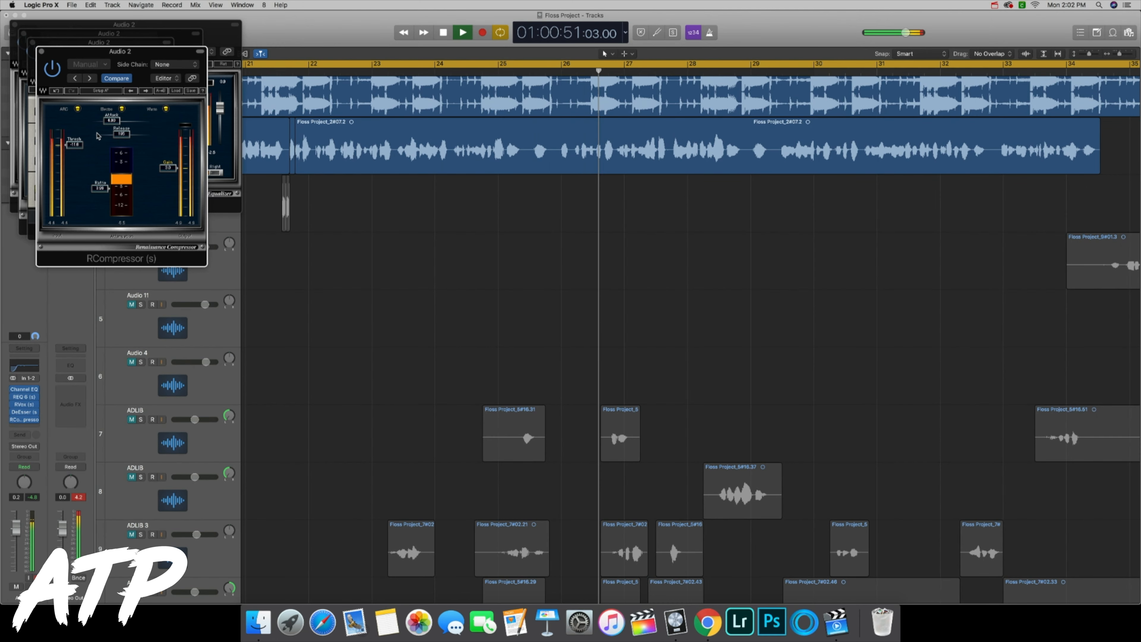
# - Fine-tune the RCompressor threshold while the vocal plays, and stop playback
pyautogui.moveTo(75, 144); pyautogui.dragTo(74, 143)
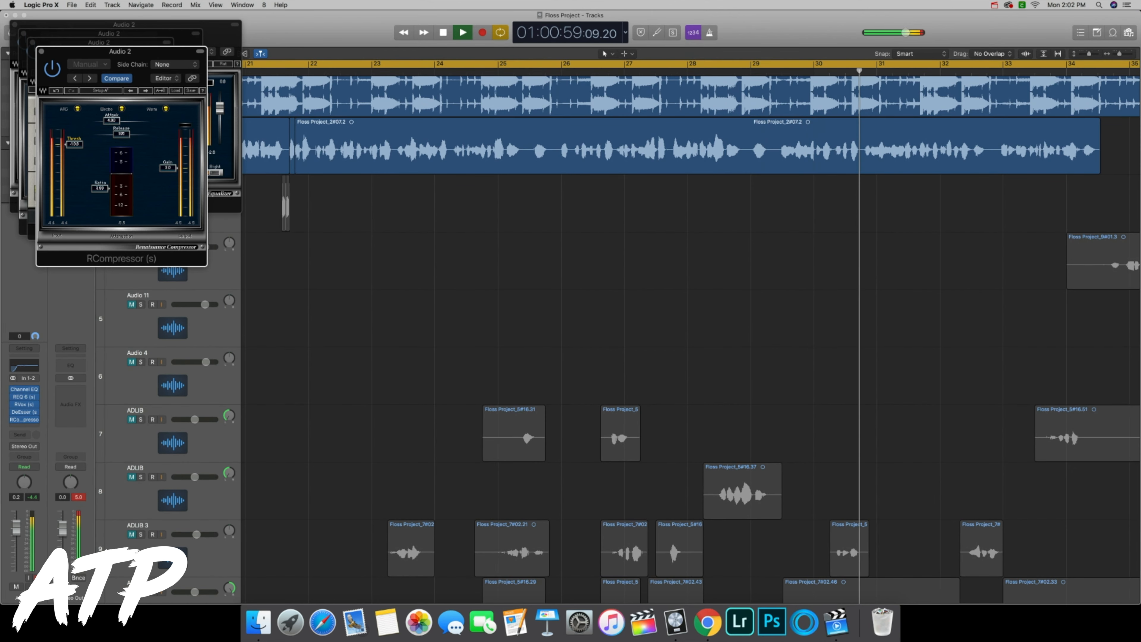
pyautogui.moveTo(76, 144); pyautogui.dragTo(75, 146)
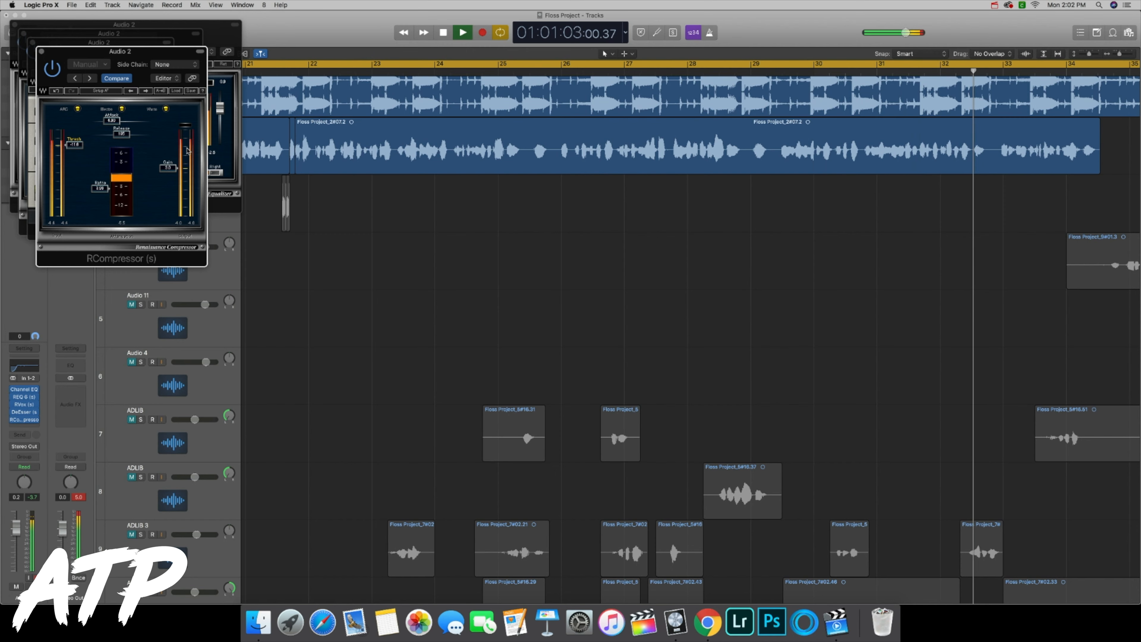
pyautogui.press('space')
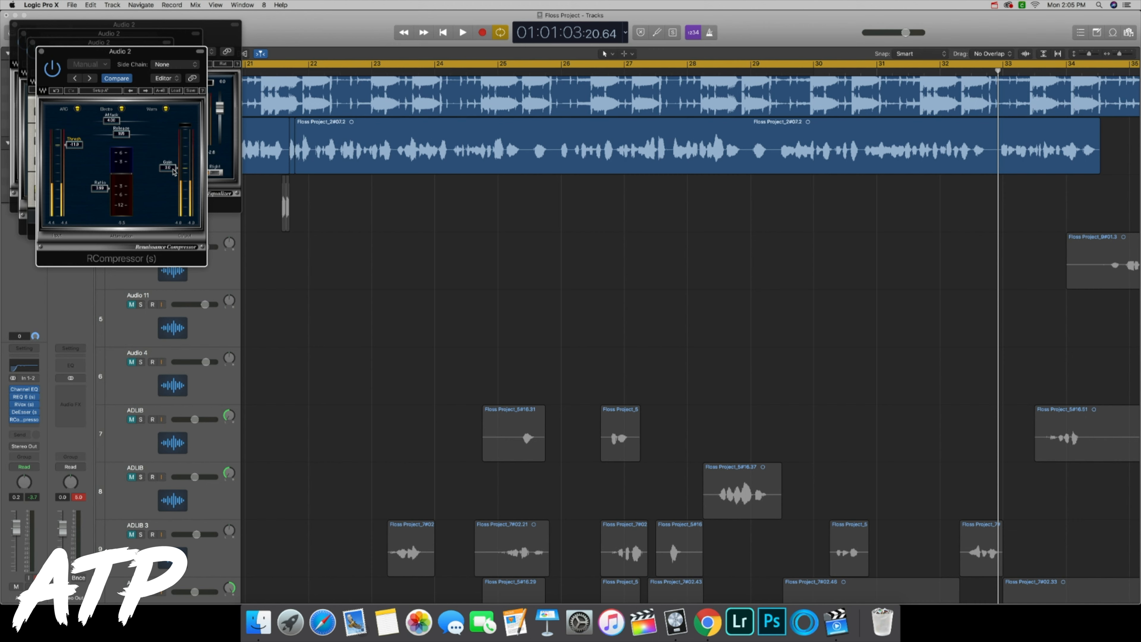
# - Hide the plug-in windows and compare the vocal with all five Audio 2 plug-ins bypassed and enabled
pyautogui.press('v')
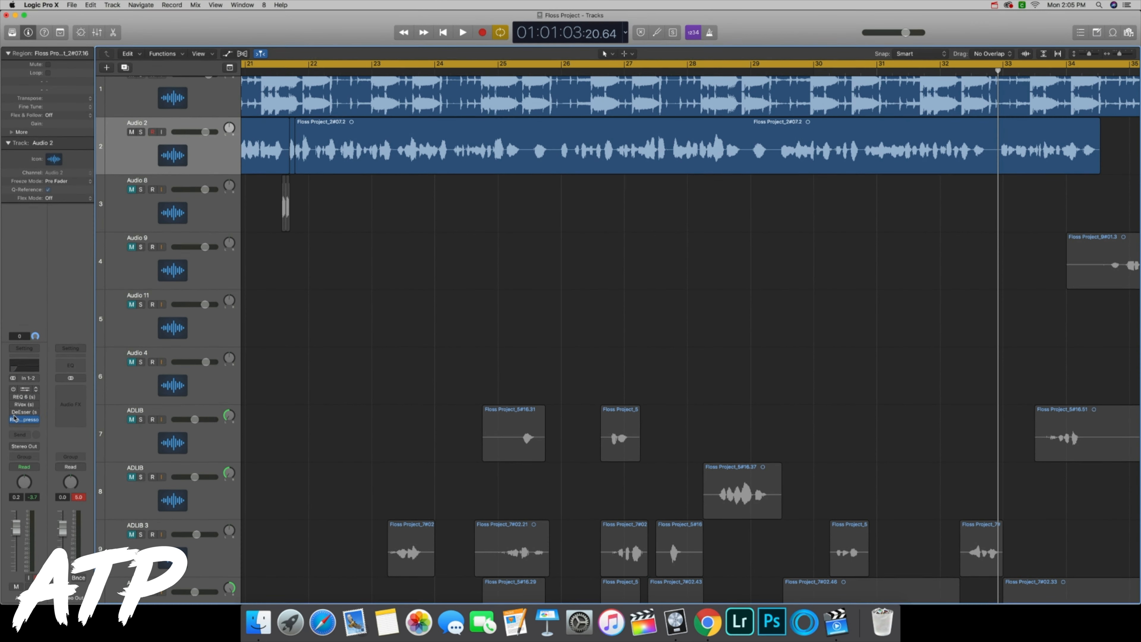
pyautogui.press('space')
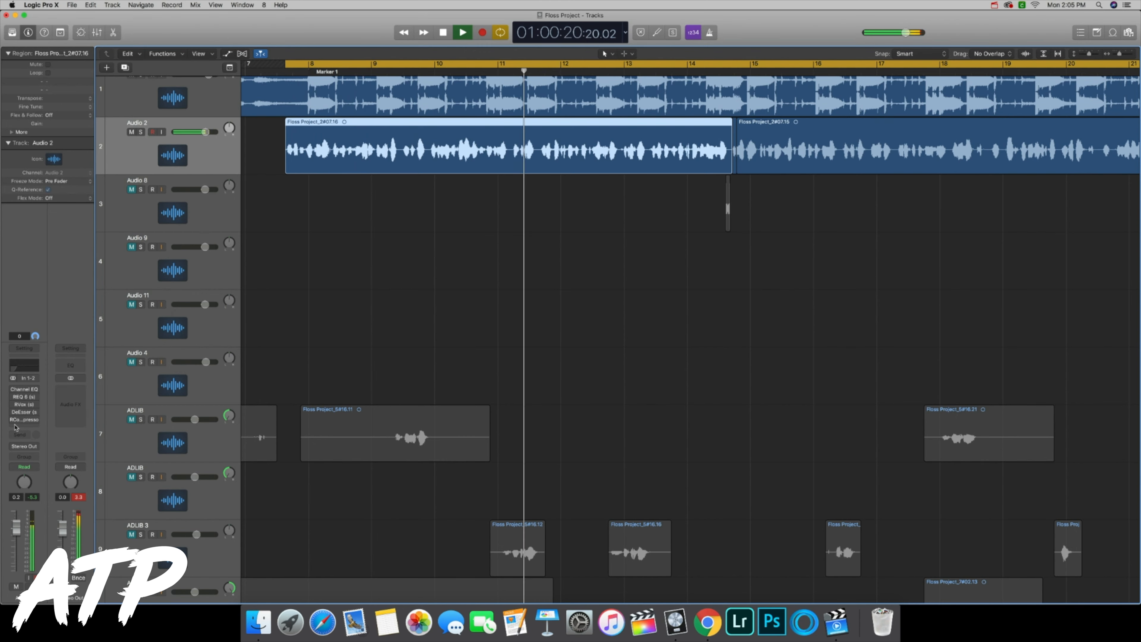
pyautogui.press('space')
pyautogui.press('space')
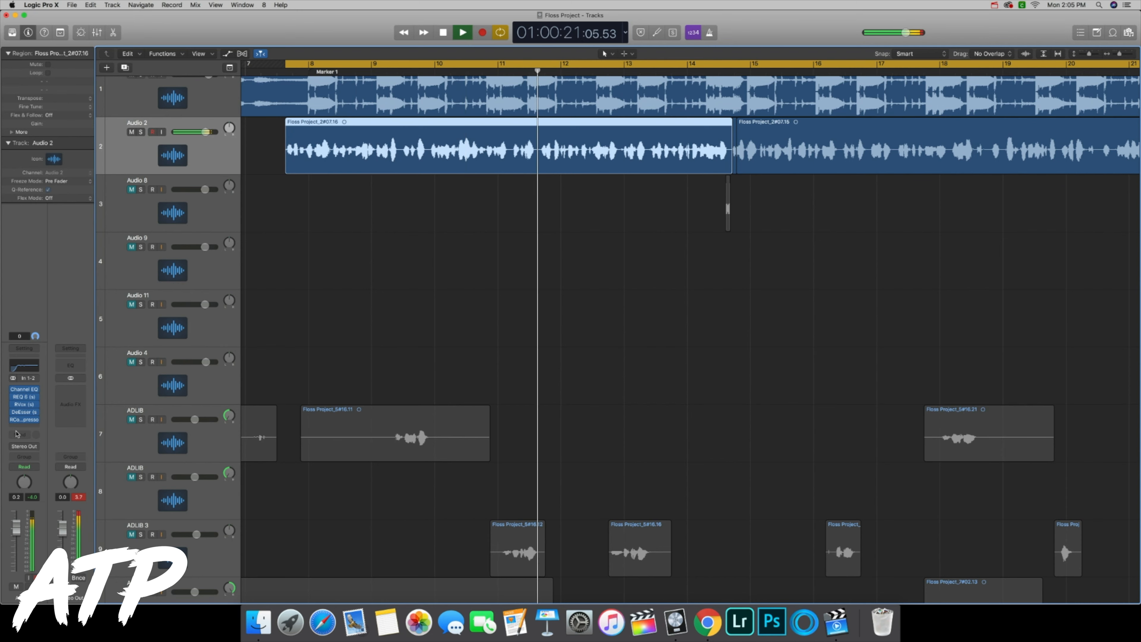
pyautogui.press('space')
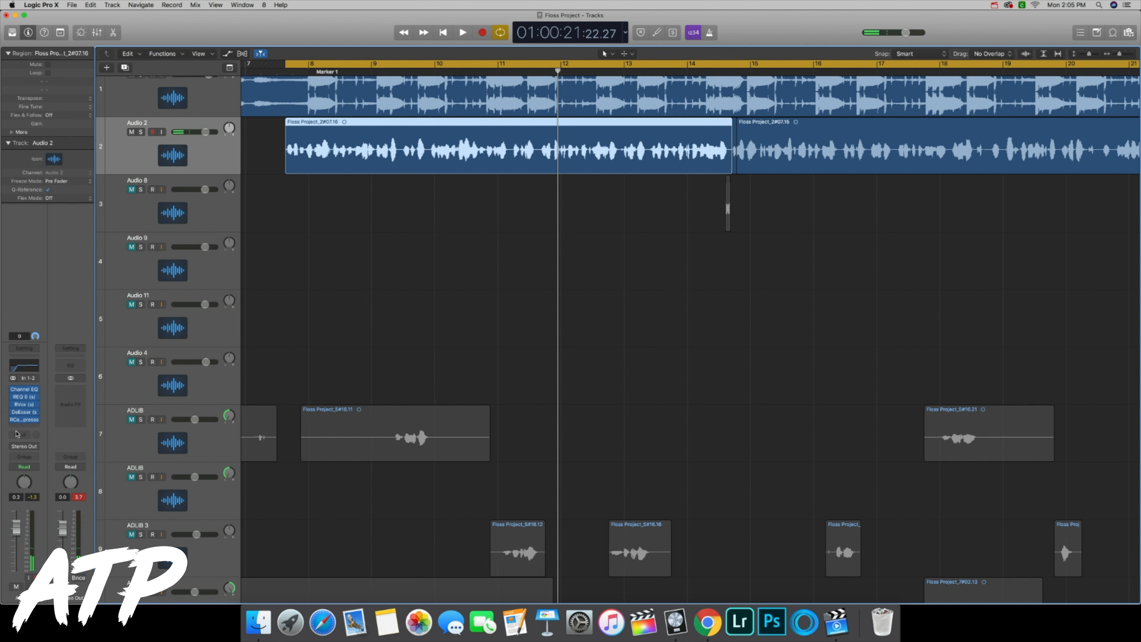